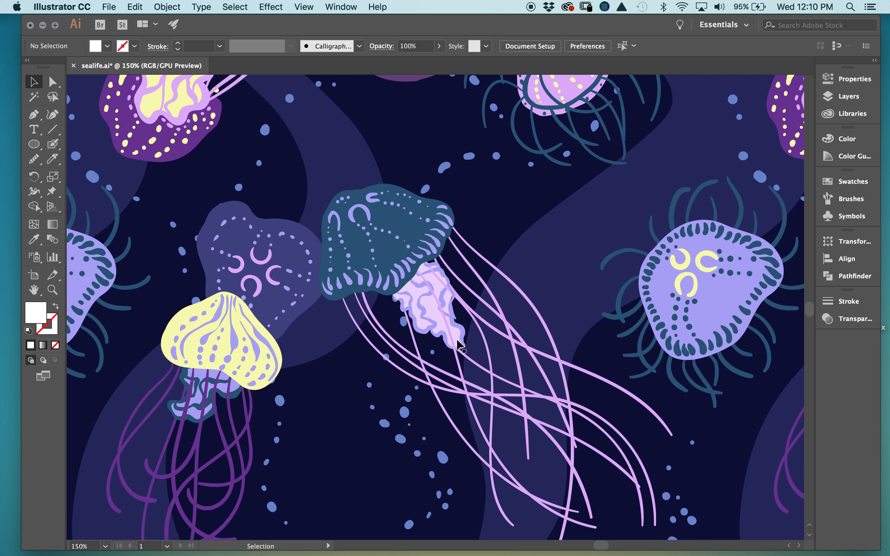
# - Pan around the canvas to look over the tiled jellyfish pattern
pyautogui.hscroll(-5, 385, 230)
pyautogui.scroll(1, 385, 229)
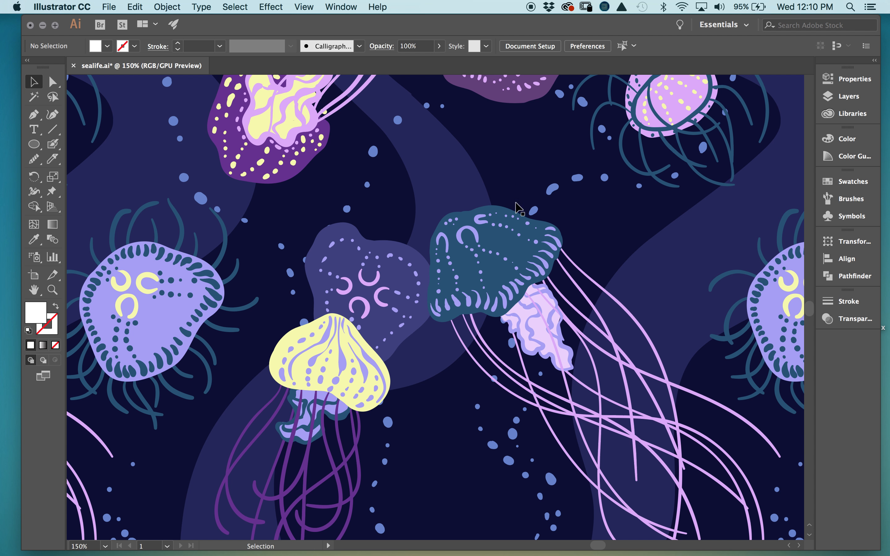
pyautogui.hscroll(-7, 462, 325)
pyautogui.scroll(2, 462, 324)
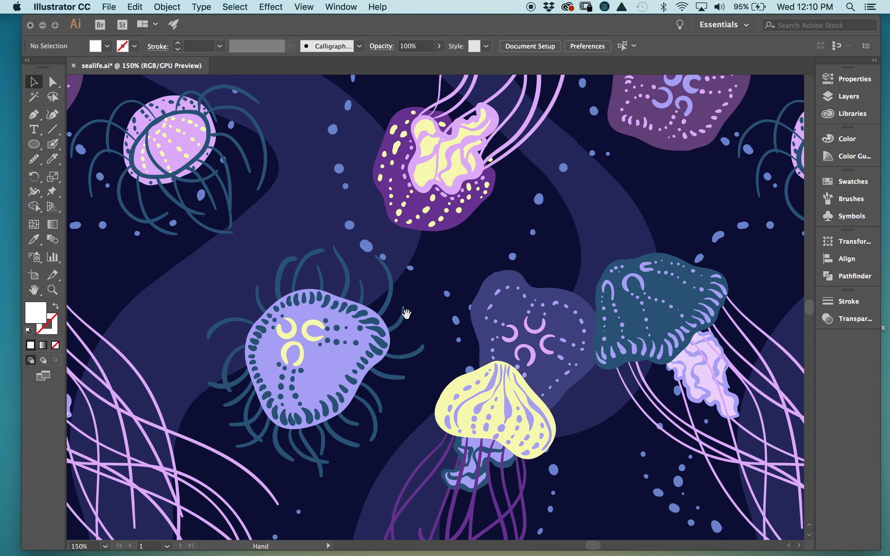
pyautogui.hscroll(-6, 499, 248)
pyautogui.scroll(1, 499, 247)
pyautogui.hscroll(9, 499, 248)
pyautogui.scroll(5, 499, 247)
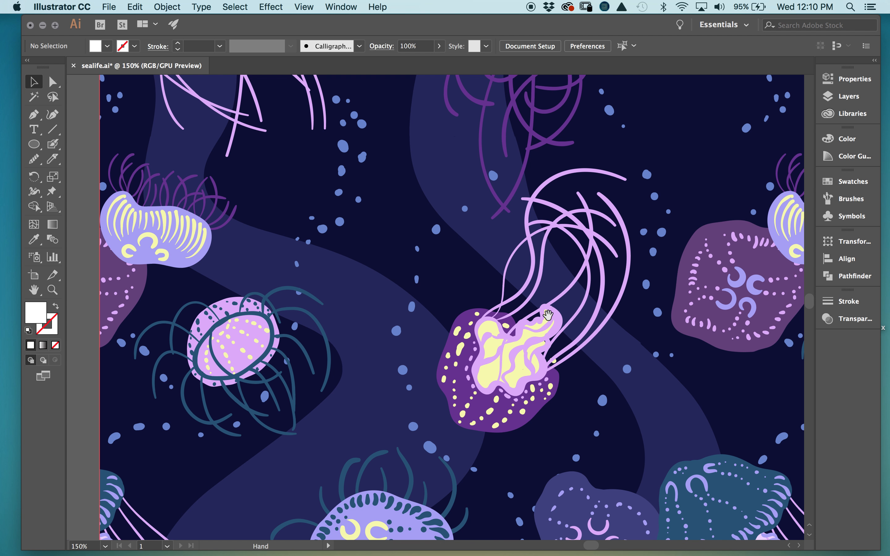
pyautogui.hscroll(3, 421, 311)
pyautogui.scroll(10, 421, 311)
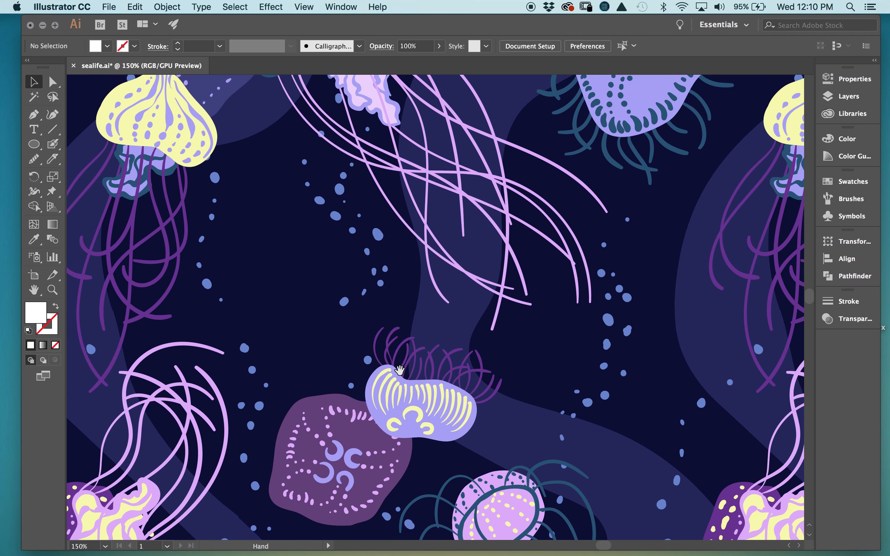
pyautogui.scroll(2, 411, 348)
pyautogui.hscroll(-1, 338, 318)
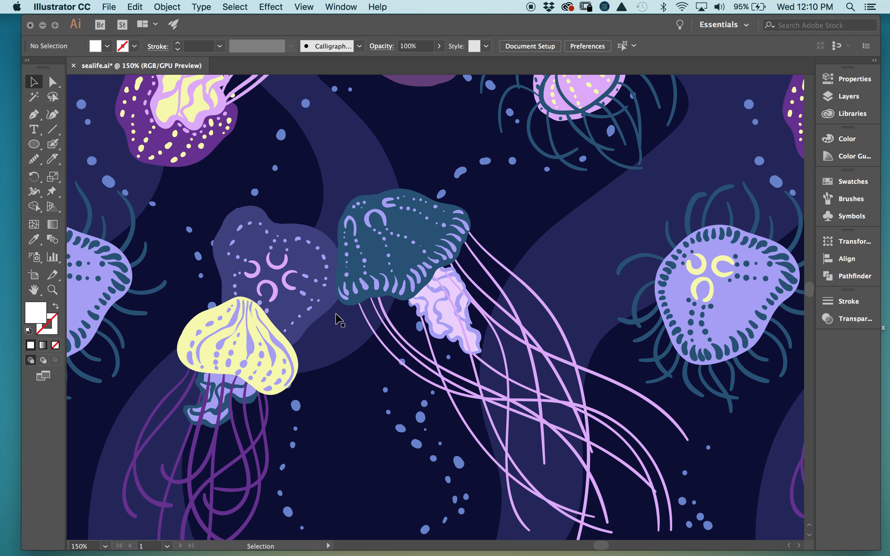
pyautogui.hscroll(-5, 360, 337)
pyautogui.scroll(-3, 361, 336)
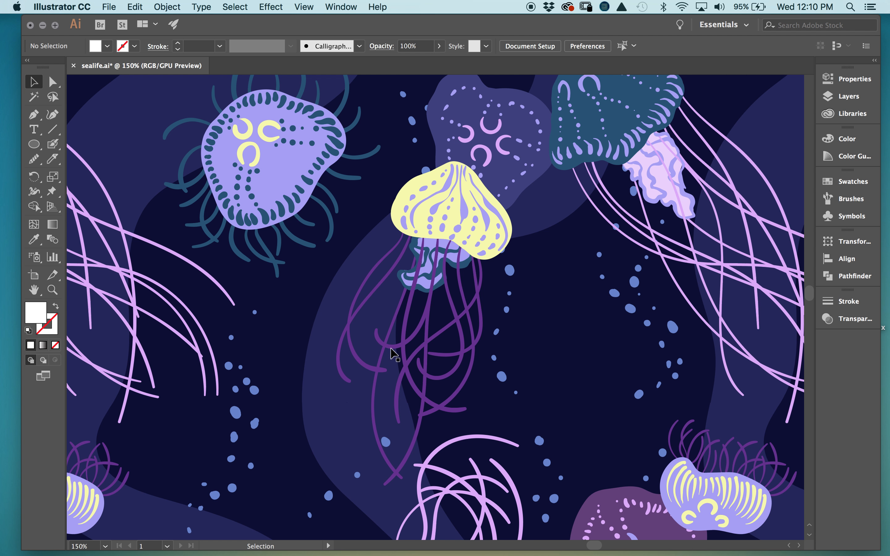
# - Zoom out to 33.33% to frame pattern and tile, and show the Swatches panel
pyautogui.press('super+minus')
pyautogui.press('super+minus')
pyautogui.press('super+minus')
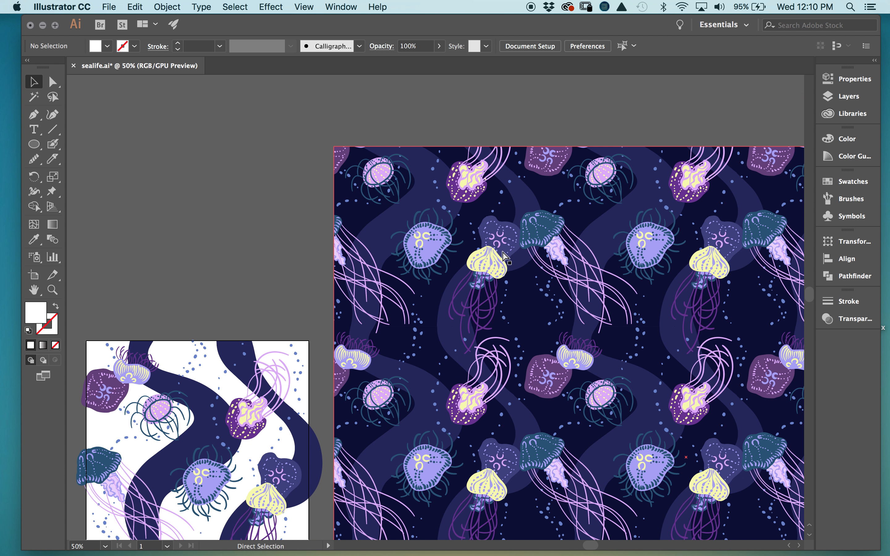
pyautogui.press('super+minus')
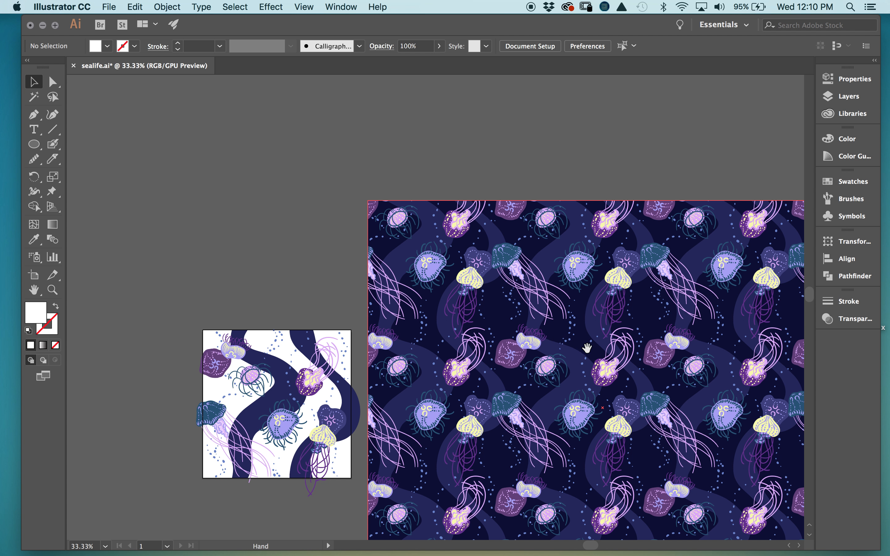
pyautogui.scroll(-3, 587, 348)
pyautogui.hscroll(2, 587, 348)
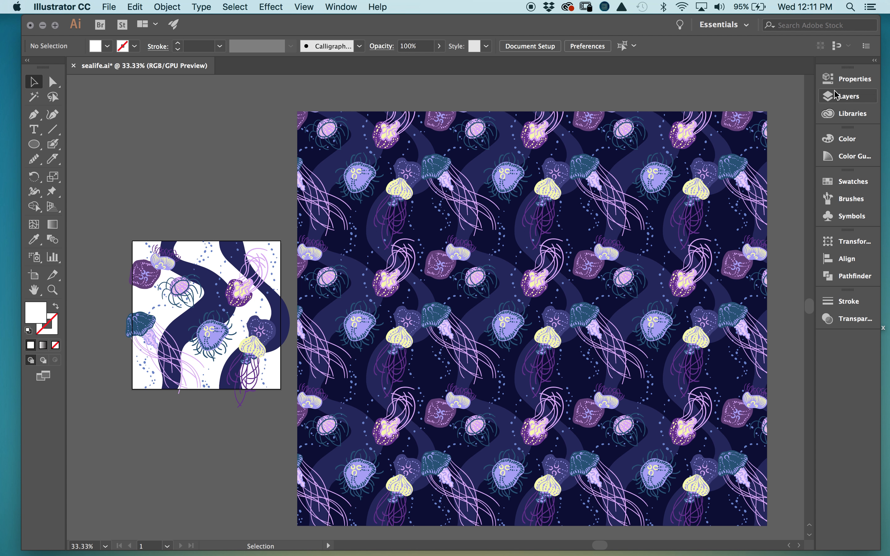
pyautogui.click(847, 182)
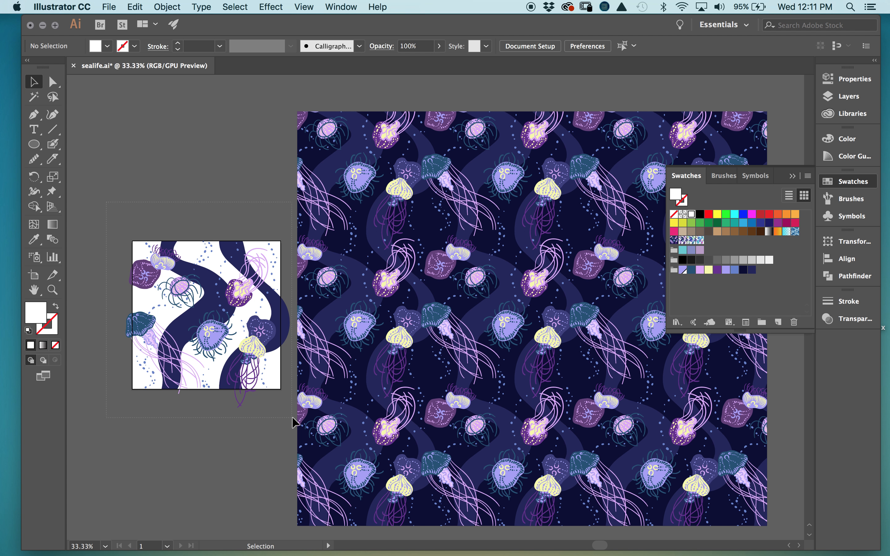
# - Make a colour group named 'Jel' from all the selected jellyfish tile artwork
pyautogui.press('super+a')
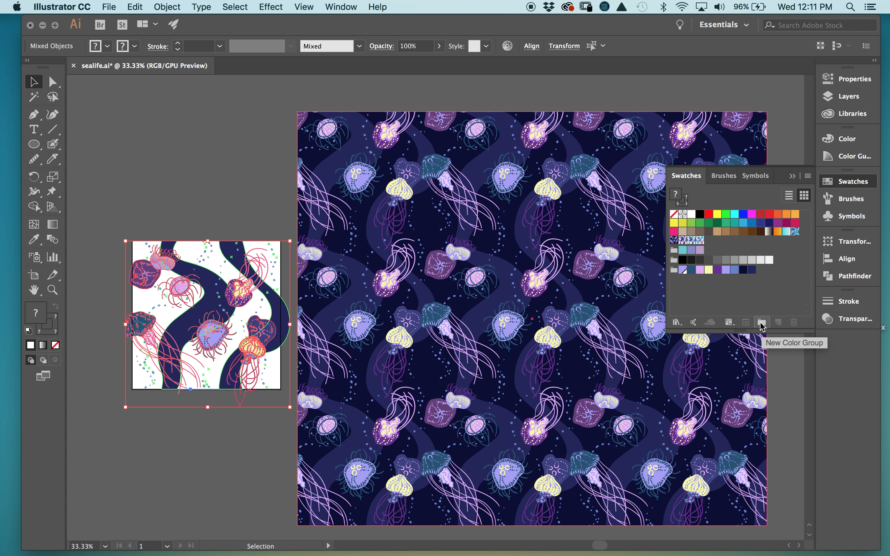
pyautogui.click(761, 323)
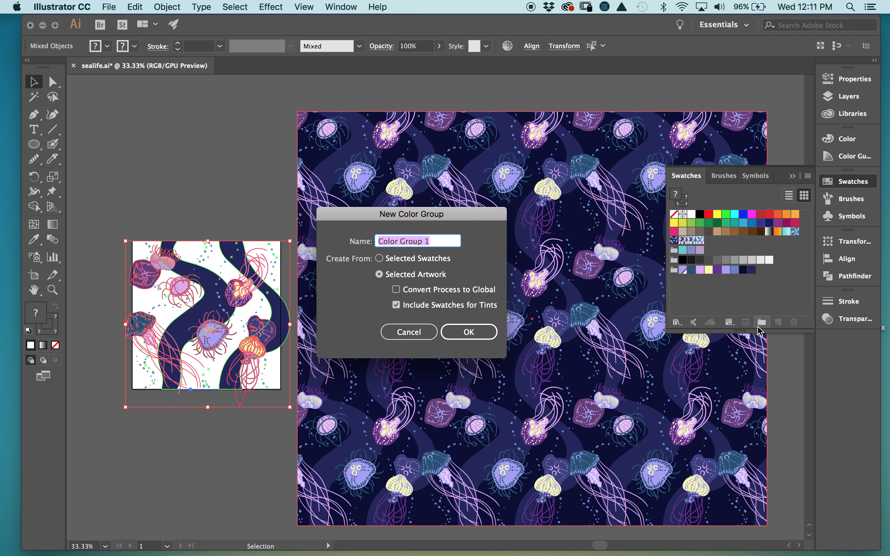
pyautogui.write('Jellies')
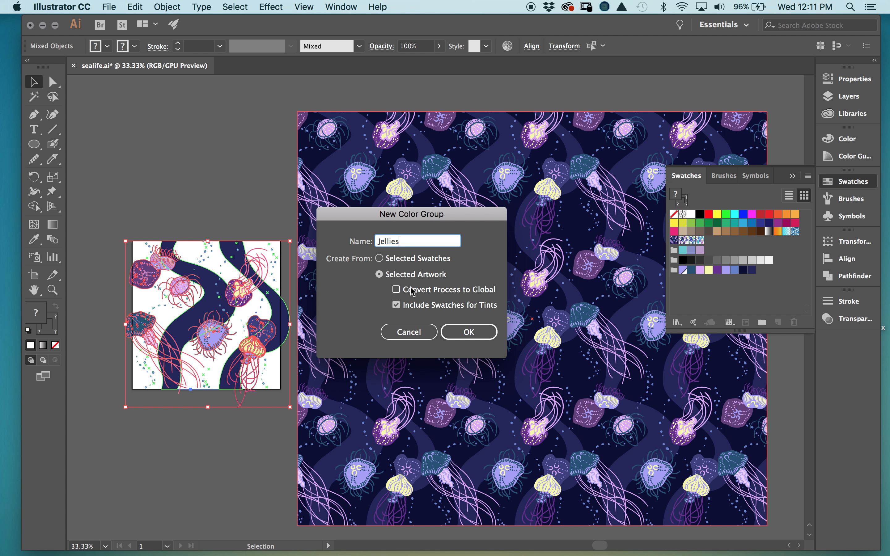
pyautogui.click(486, 333)
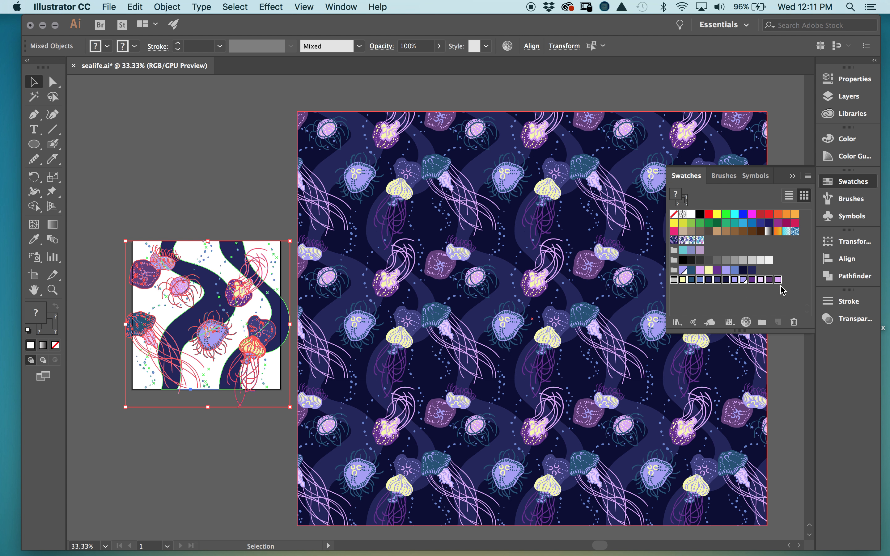
pyautogui.click(709, 296)
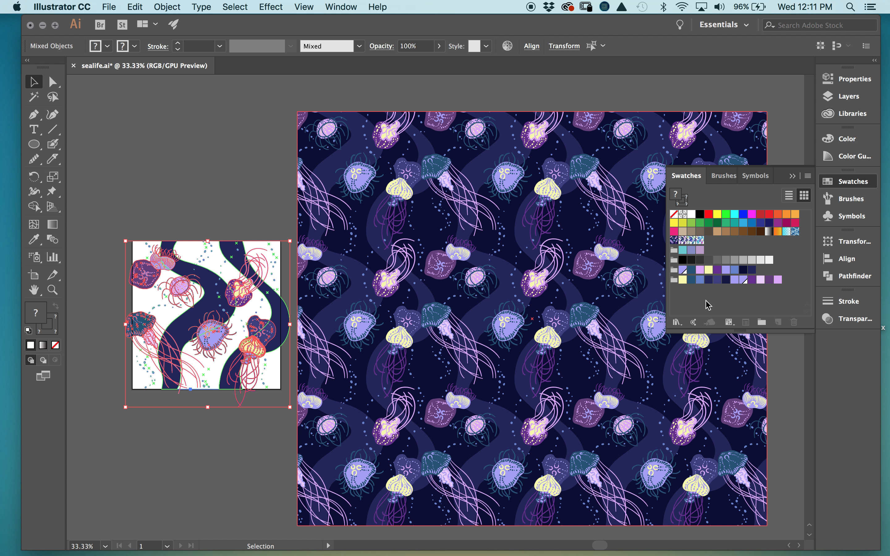
# - Create a duplicate colour group 'all', undo it, and deselect the artwork
pyautogui.click(762, 324)
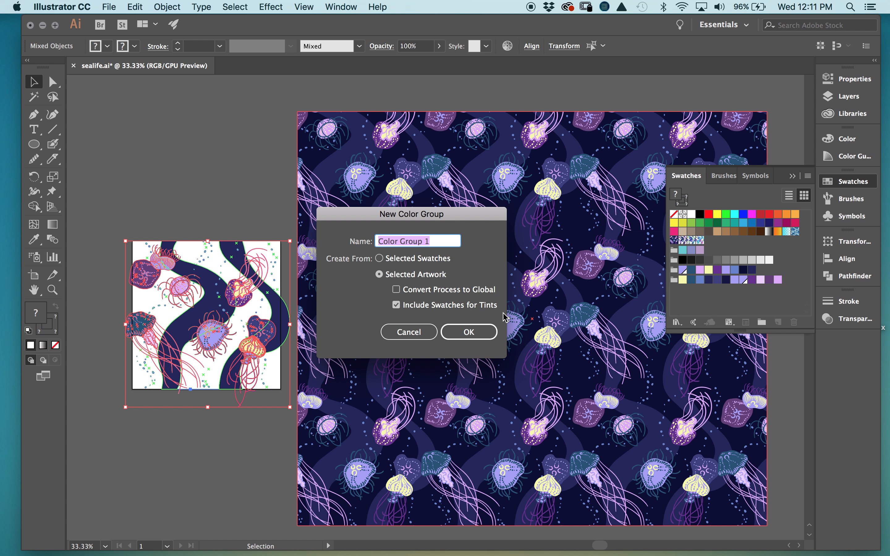
pyautogui.write('all')
pyautogui.press('Return')
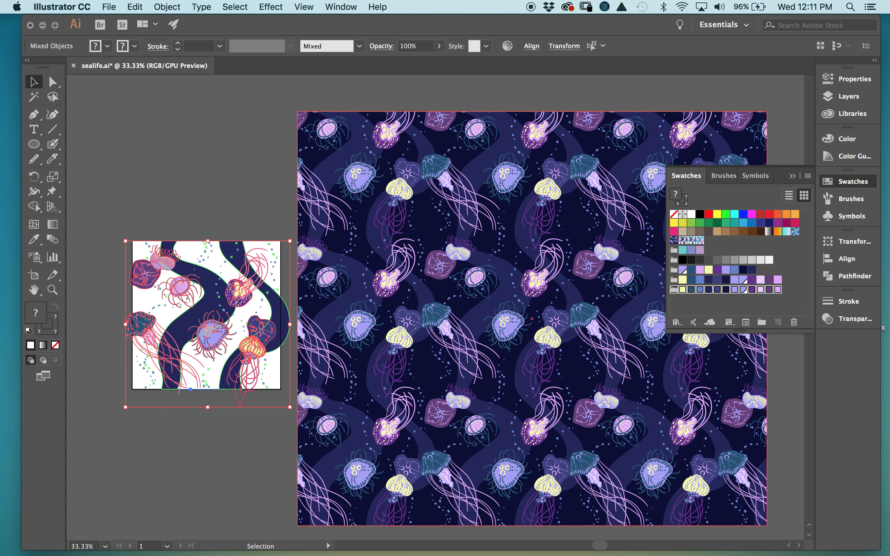
pyautogui.press('super+z')
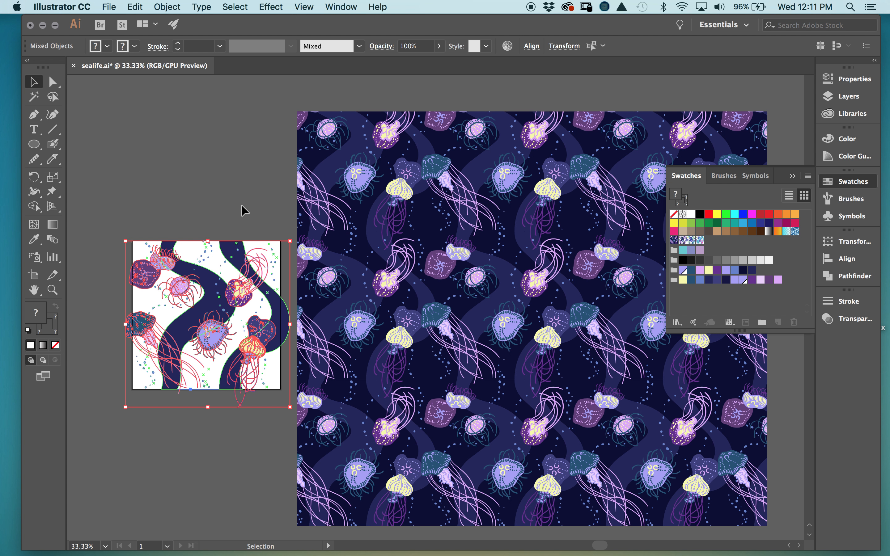
pyautogui.click(163, 222)
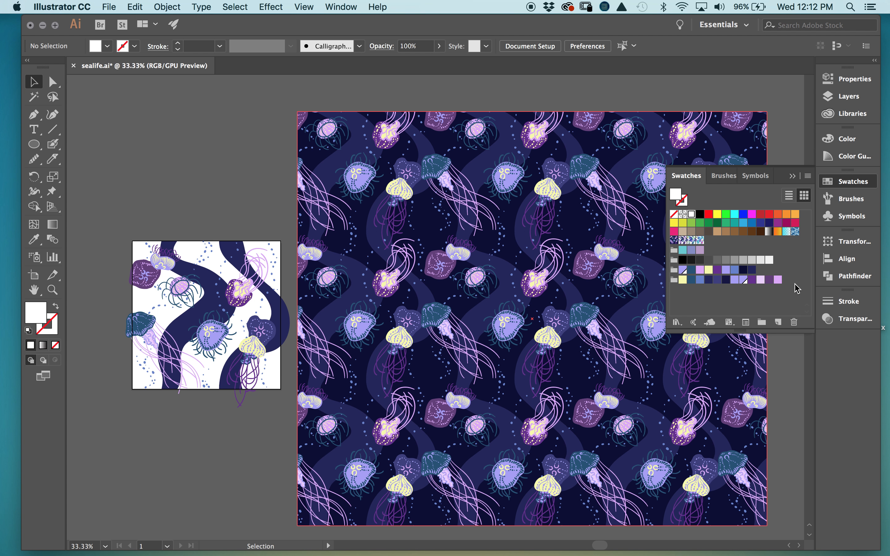
# - Create a new empty colour group named 'as'
pyautogui.click(762, 322)
pyautogui.write('as')
pyautogui.press('Return')
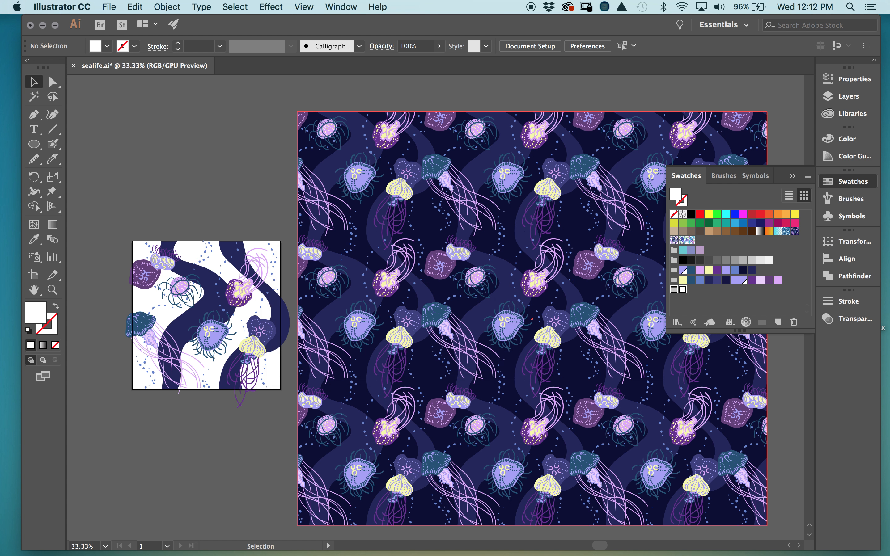
# - Move the yellow, orange, magenta, cyan and green swatches into the 'as' group
pyautogui.moveTo(776, 215); pyautogui.dragTo(693, 292)
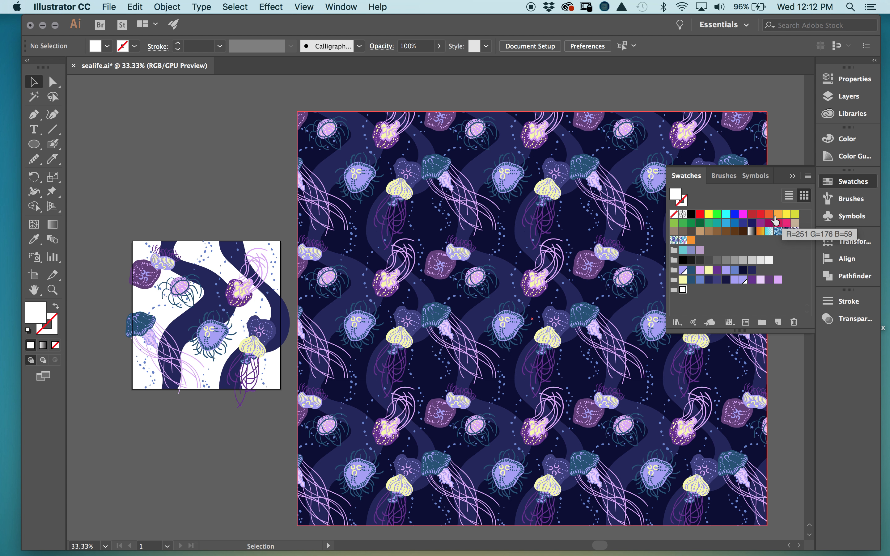
pyautogui.moveTo(786, 215); pyautogui.dragTo(684, 293)
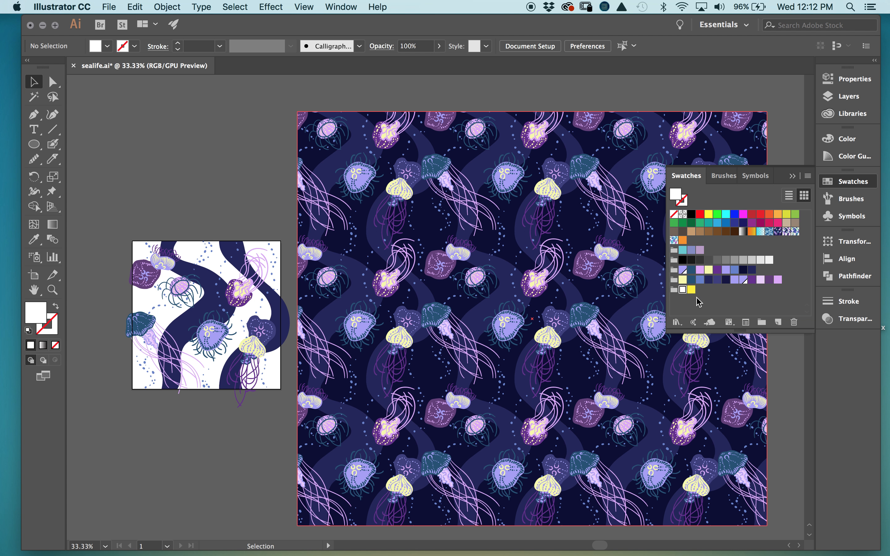
pyautogui.moveTo(683, 242); pyautogui.dragTo(697, 295)
pyautogui.moveTo(743, 215); pyautogui.dragTo(708, 291)
pyautogui.moveTo(725, 214); pyautogui.dragTo(721, 228)
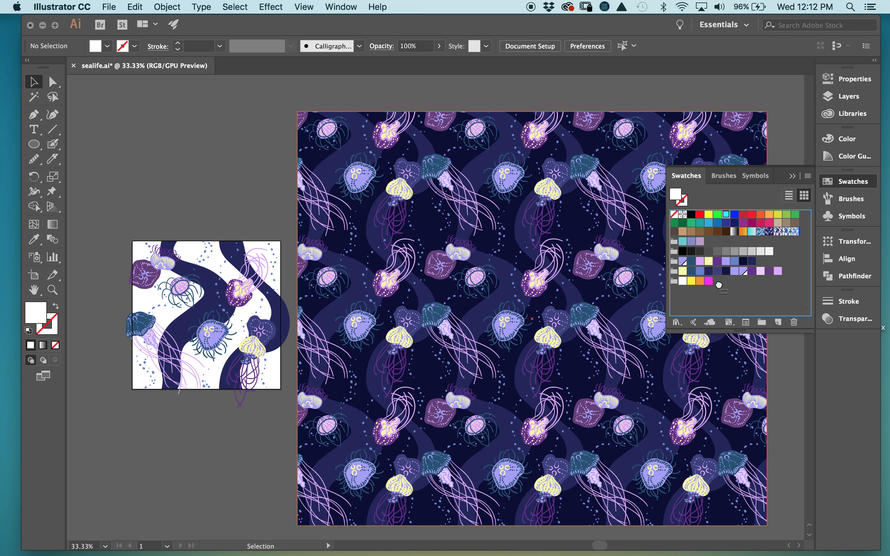
pyautogui.moveTo(719, 285); pyautogui.dragTo(719, 286)
pyautogui.moveTo(778, 214); pyautogui.dragTo(725, 286)
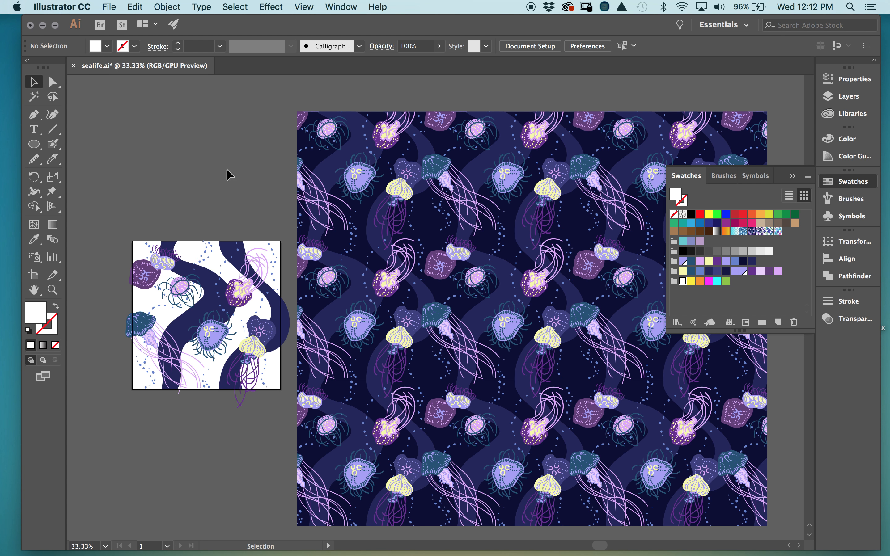
# - Zoom to 50% on the white jellyfish tile and enter artboard editing from Document Setup
pyautogui.press('super+equal')
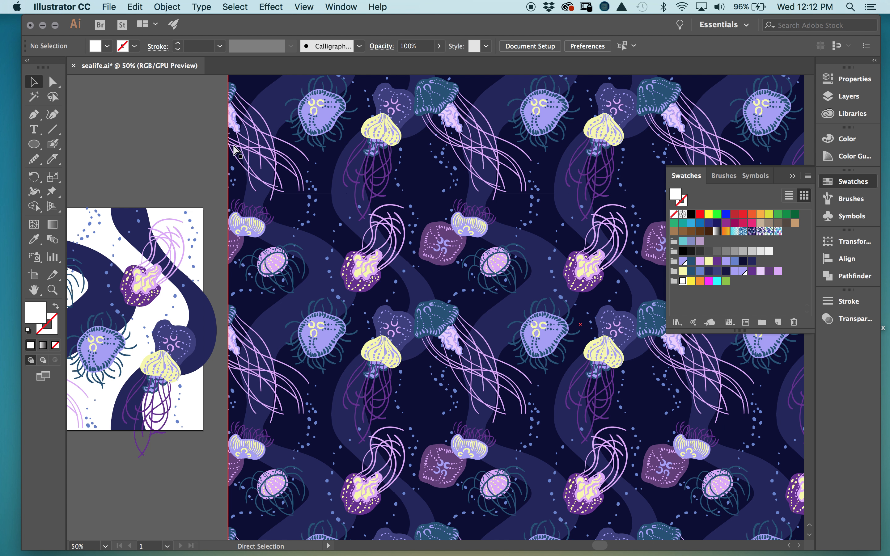
pyautogui.press('space')
pyautogui.moveTo(404, 393); pyautogui.dragTo(651, 400)
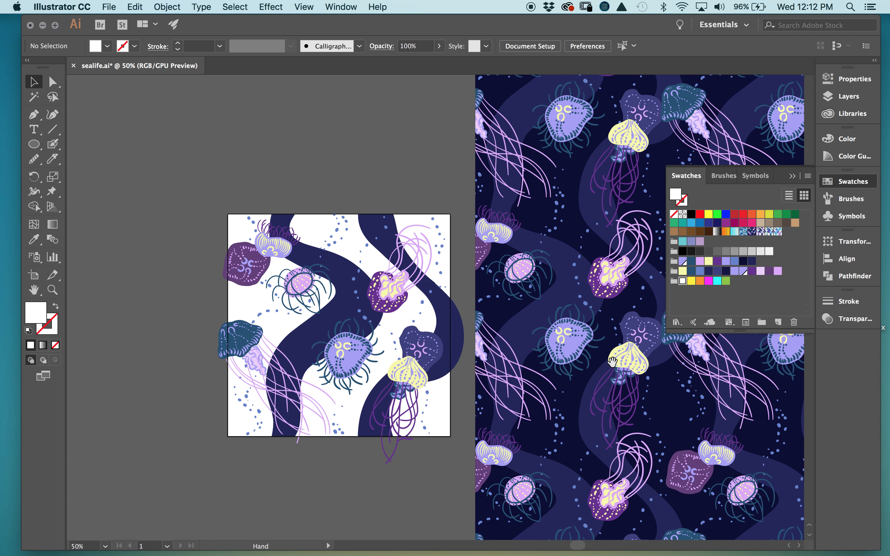
pyautogui.scroll(3, 530, 313)
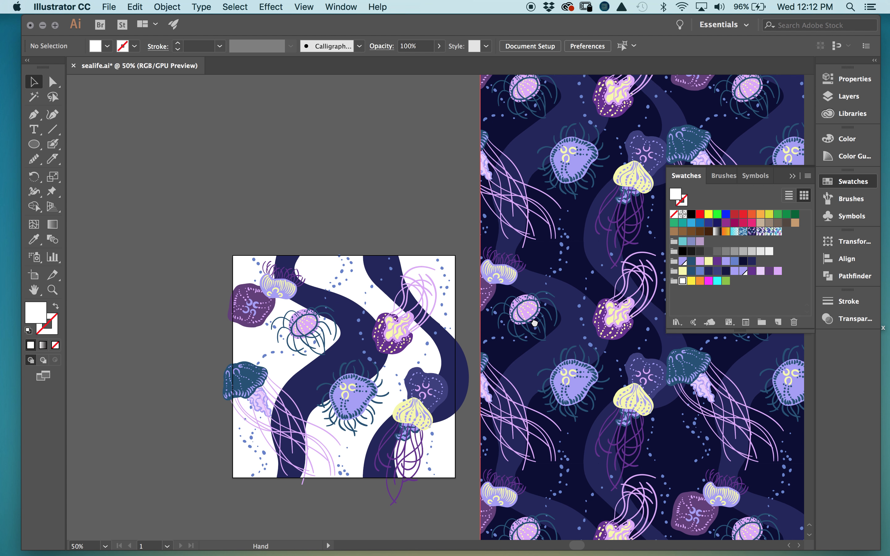
pyautogui.click(553, 51)
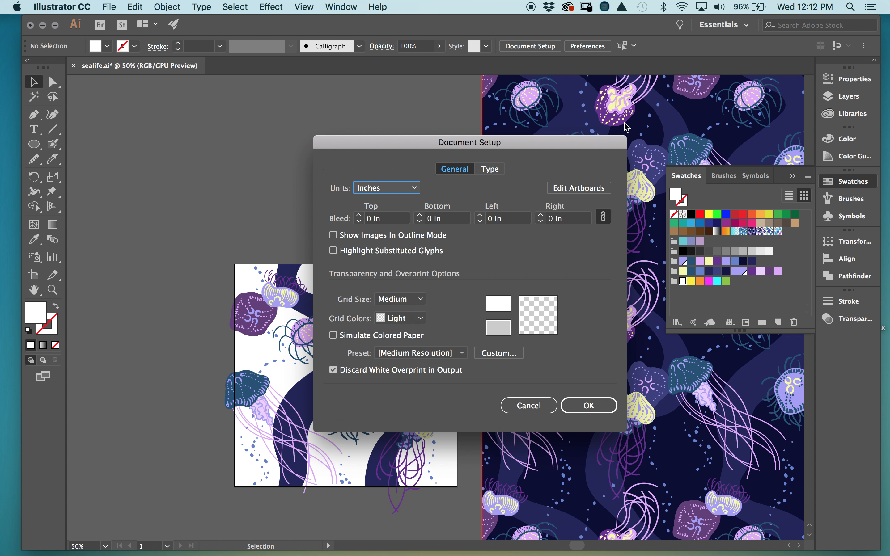
pyautogui.click(593, 191)
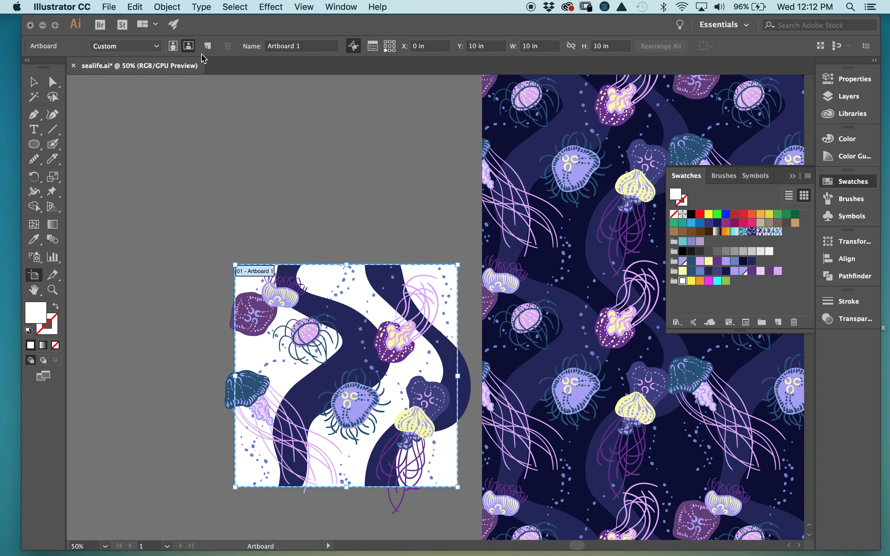
# - Add a trial second artboard, attempt repositioning it, then delete it
pyautogui.click(208, 46)
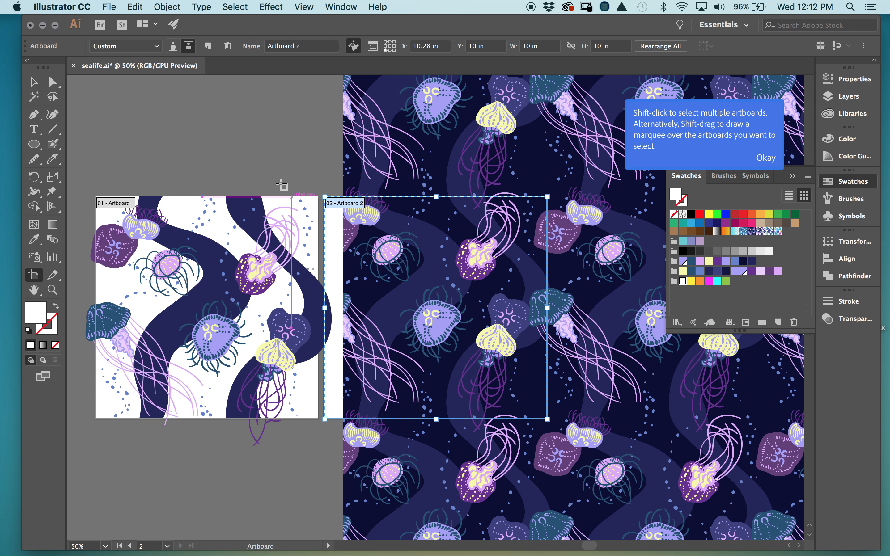
pyautogui.moveTo(282, 185); pyautogui.dragTo(424, 256)
pyautogui.moveTo(482, 322); pyautogui.dragTo(392, 209)
pyautogui.press('super+z')
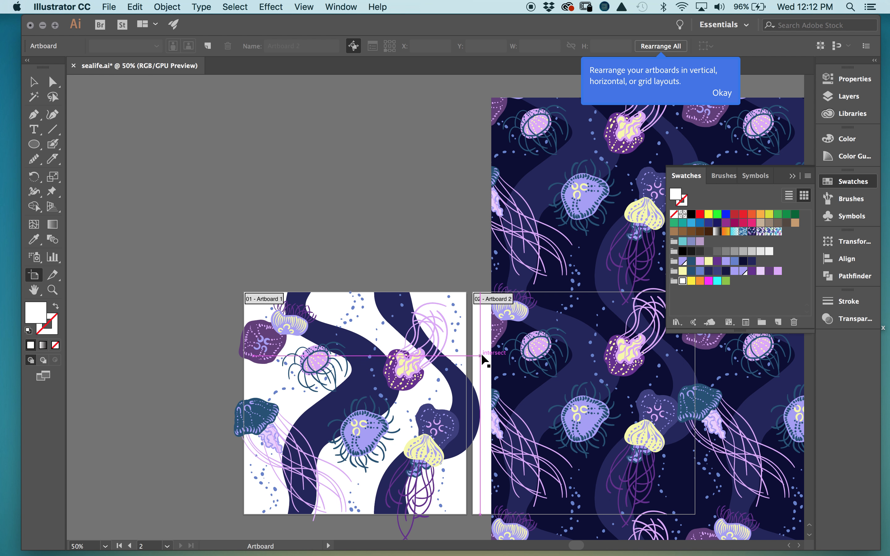
pyautogui.moveTo(485, 360); pyautogui.dragTo(467, 275)
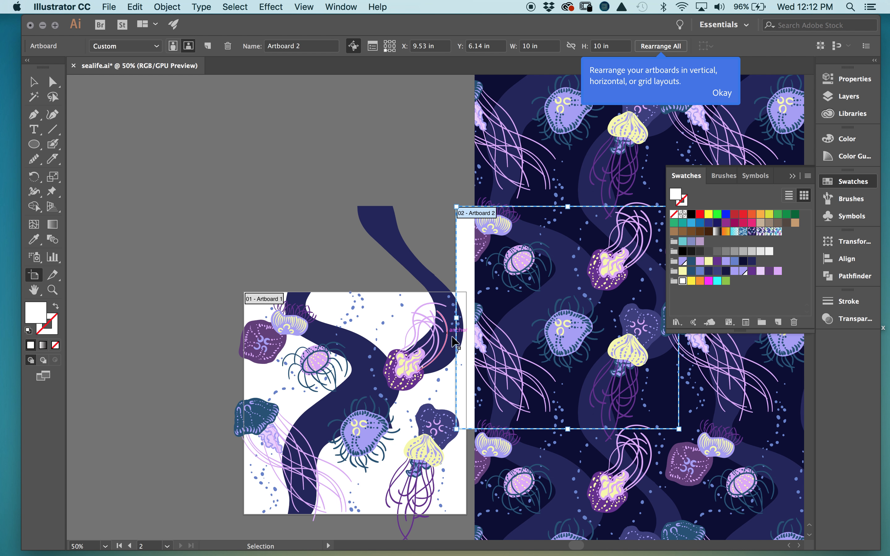
pyautogui.press('super+z')
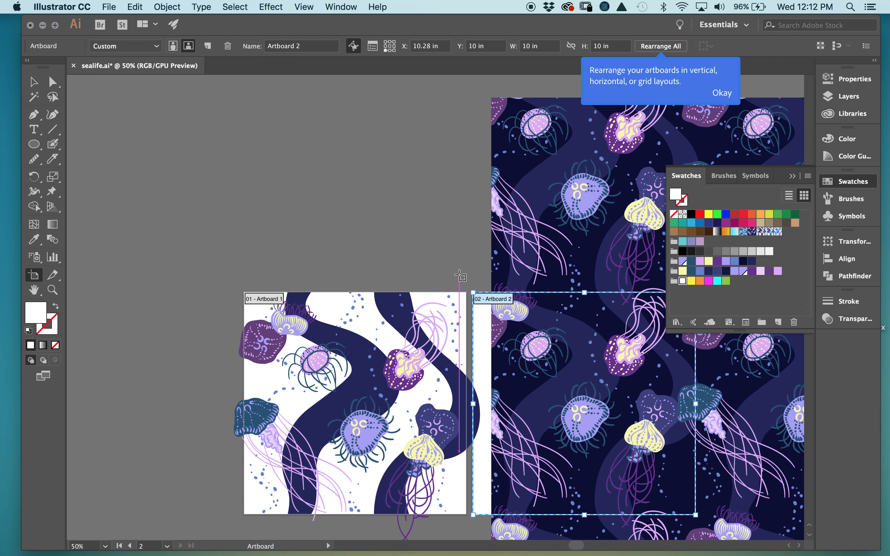
pyautogui.press('Delete')
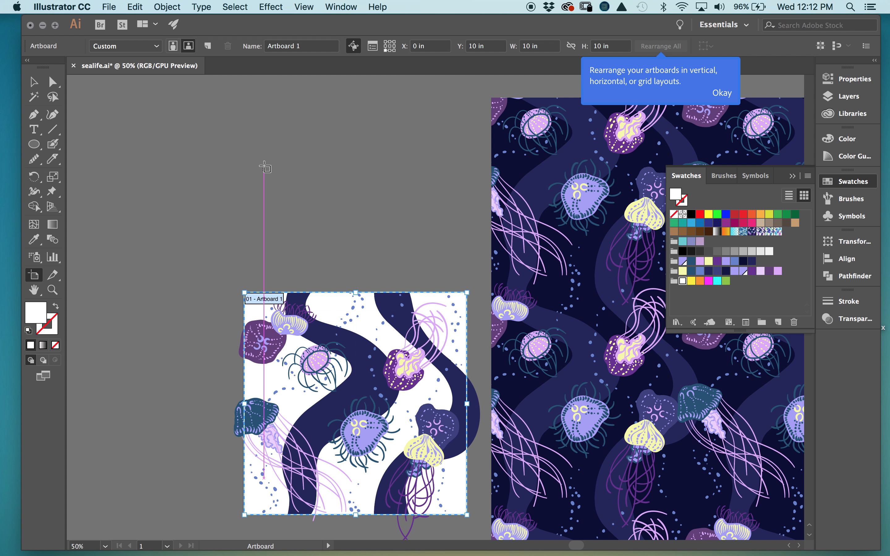
# - Draw a new artboard above the tile, size it 10 × 10 in, and align it
pyautogui.press('space')
pyautogui.moveTo(263, 155); pyautogui.dragTo(290, 243)
pyautogui.click(224, 137)
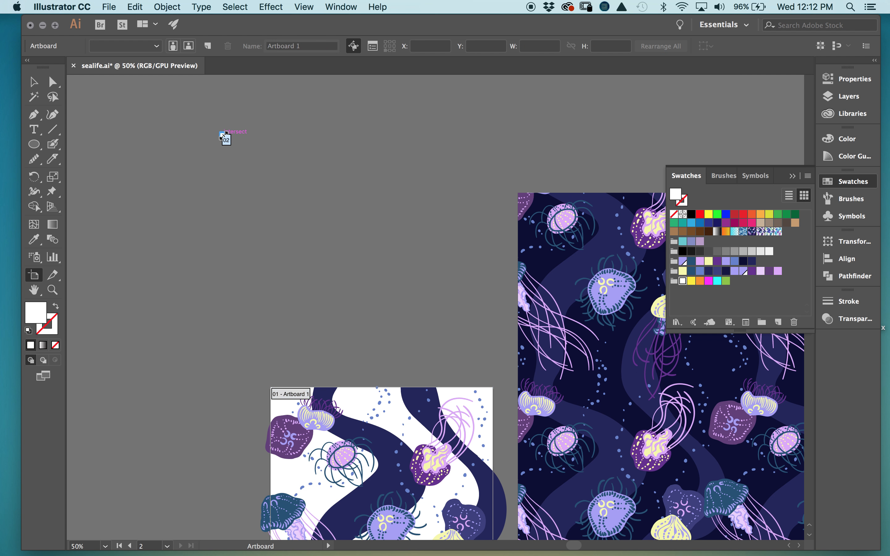
pyautogui.moveTo(246, 143)
pyautogui.mouseDown()
pyautogui.moveTo(489, 340)
pyautogui.moveTo(485, 346)
pyautogui.mouseUp()
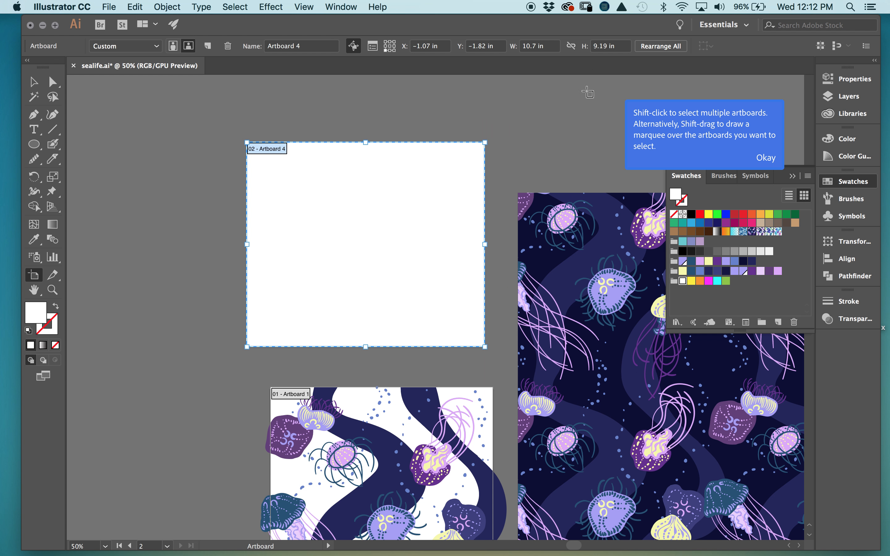
pyautogui.moveTo(625, 43); pyautogui.dragTo(581, 47)
pyautogui.write('10')
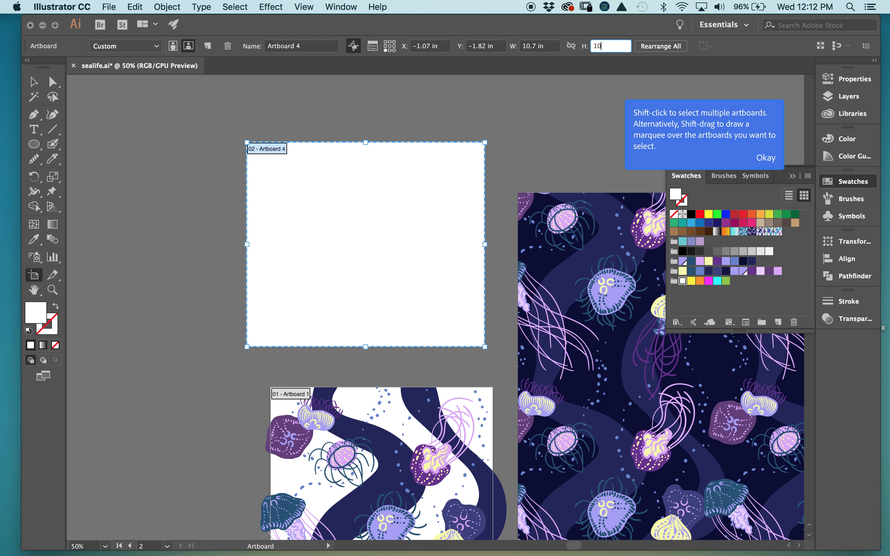
pyautogui.click(555, 45)
pyautogui.moveTo(555, 45); pyautogui.dragTo(523, 46)
pyautogui.write('10')
pyautogui.click(437, 289)
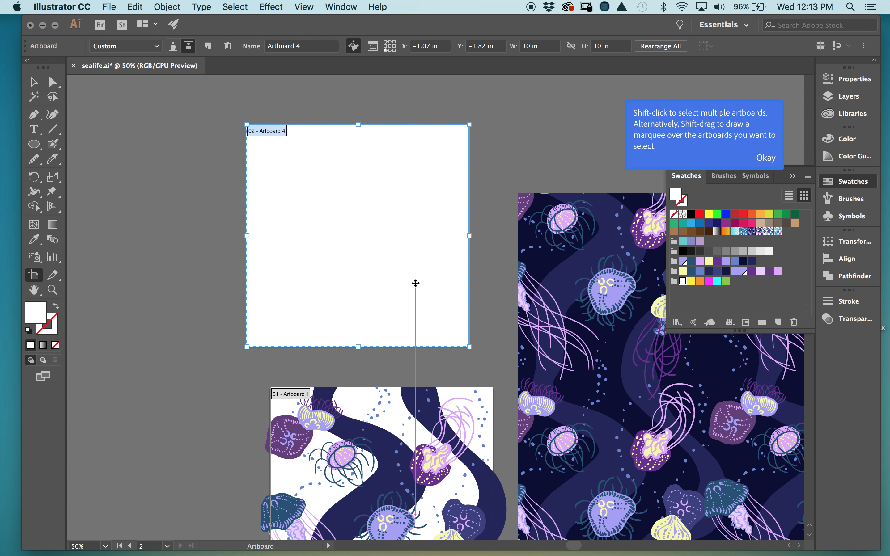
pyautogui.moveTo(415, 282); pyautogui.dragTo(440, 304)
pyautogui.click(33, 81)
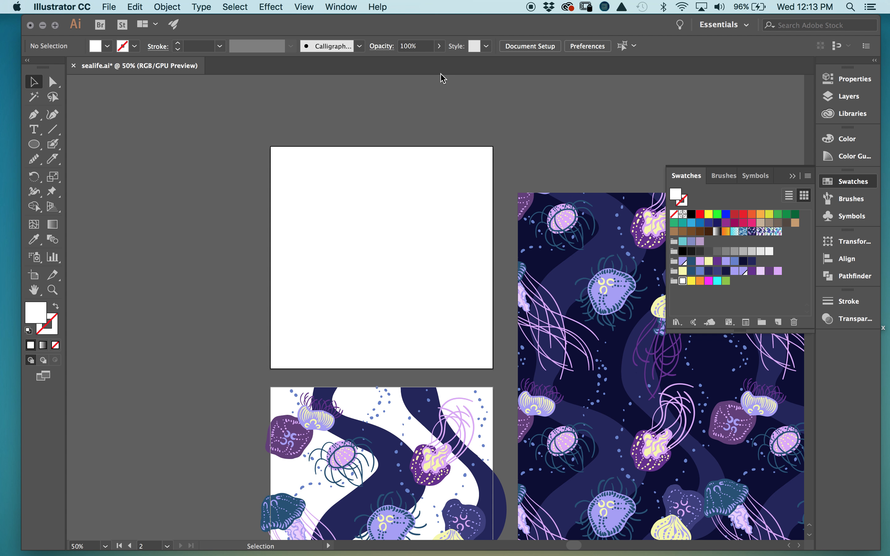
# - Try marquee-selecting and copying the tile artwork upward, then undo the stray copy
pyautogui.scroll(-5, 455, 269)
pyautogui.hscroll(-1, 455, 269)
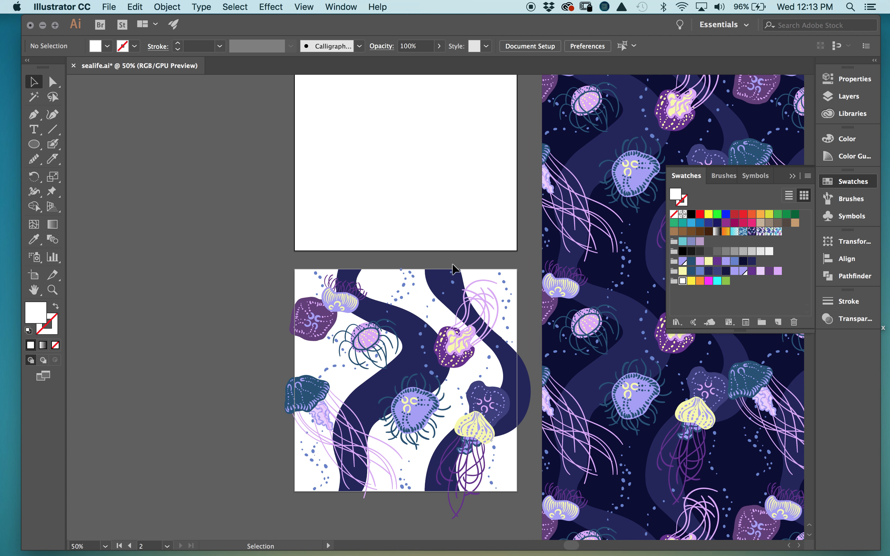
pyautogui.moveTo(323, 307); pyautogui.dragTo(532, 527)
pyautogui.scroll(3, 478, 423)
pyautogui.hscroll(-1, 478, 423)
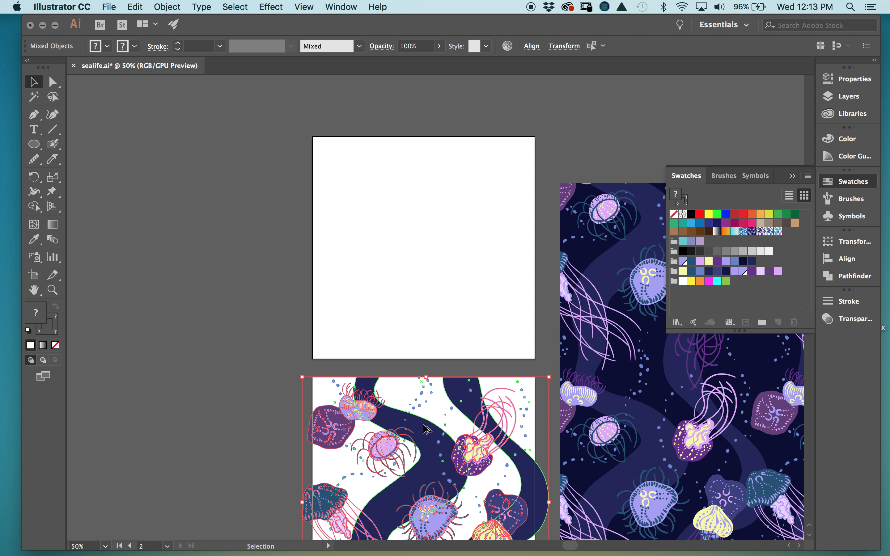
pyautogui.moveTo(435, 438); pyautogui.dragTo(432, 269)
pyautogui.press('super+z')
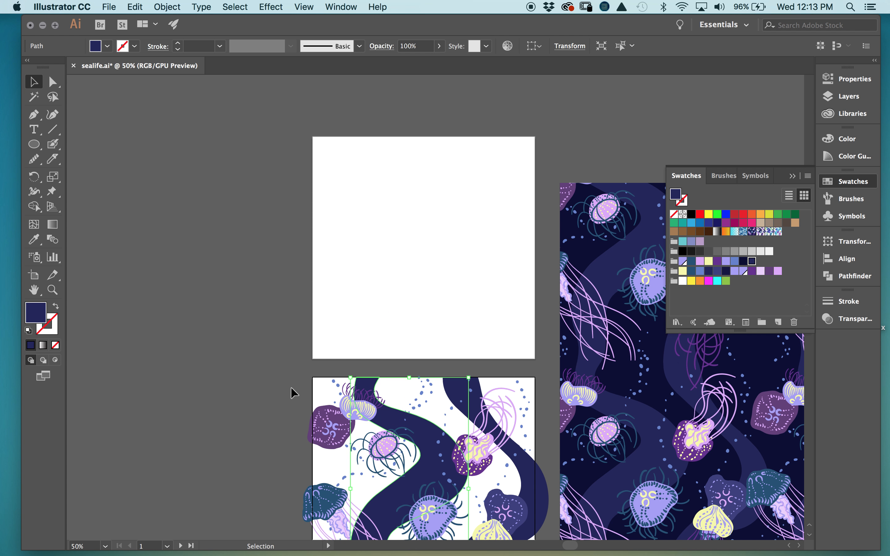
pyautogui.click(295, 393)
pyautogui.scroll(-5, 513, 502)
pyautogui.hscroll(1, 514, 502)
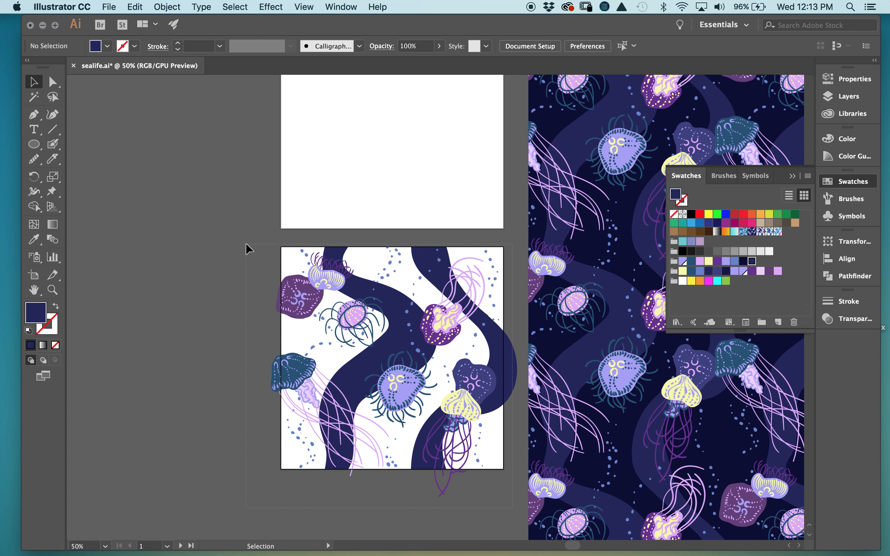
# - Group all the tile artwork and duplicate it straight up onto the blank artboard
pyautogui.press('super+a')
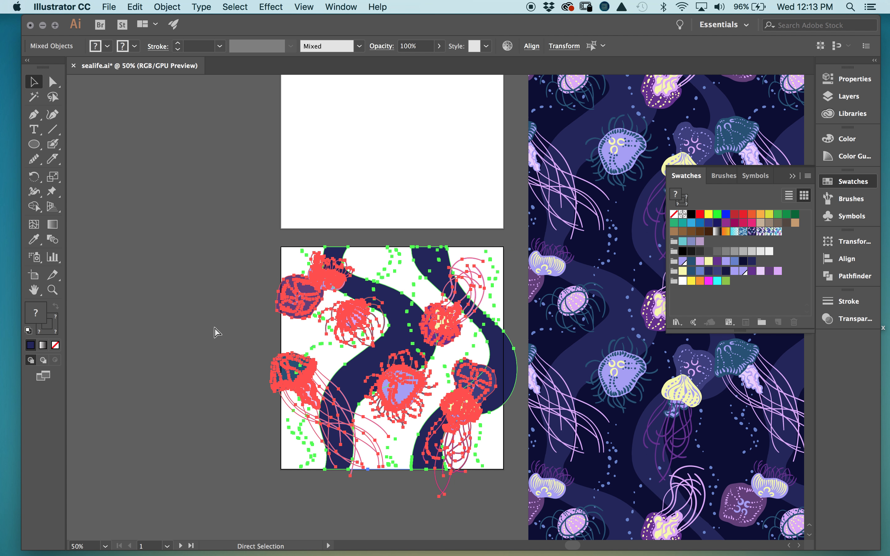
pyautogui.press('super+g')
pyautogui.scroll(4, 264, 318)
pyautogui.hscroll(-1, 264, 318)
pyautogui.moveTo(425, 421); pyautogui.dragTo(402, 181)
pyautogui.click(573, 129)
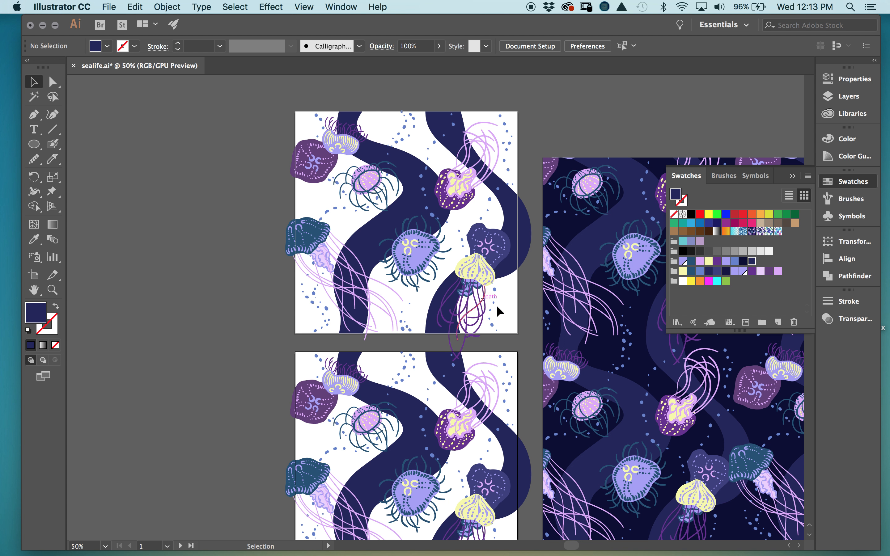
pyautogui.hscroll(3, 551, 310)
pyautogui.scroll(1, 551, 311)
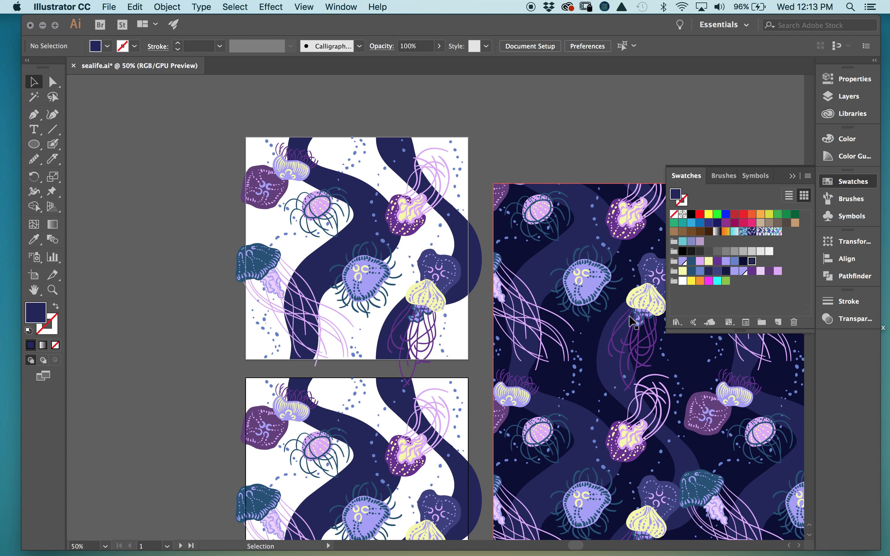
# - Move the upper jellyfish copy onto new Layer 4 and lock Layer 2, Layer 3 and BG
pyautogui.click(793, 176)
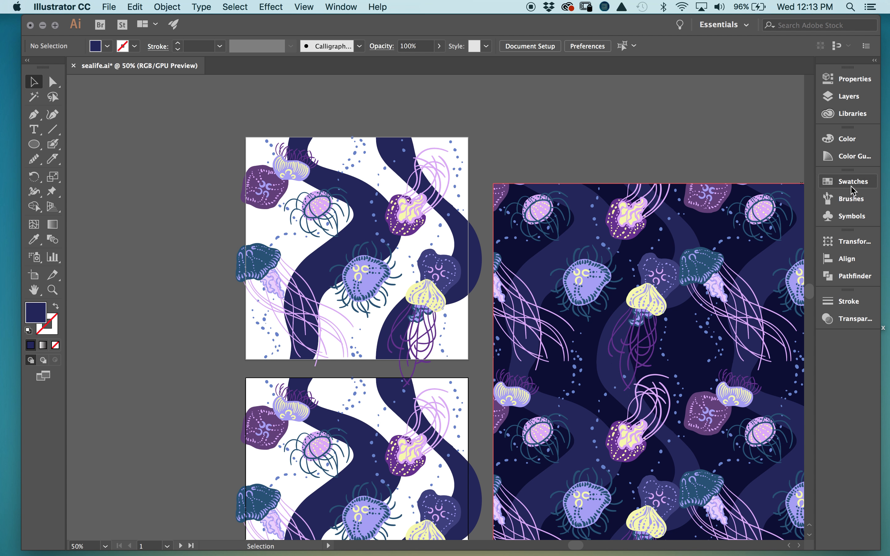
pyautogui.click(846, 96)
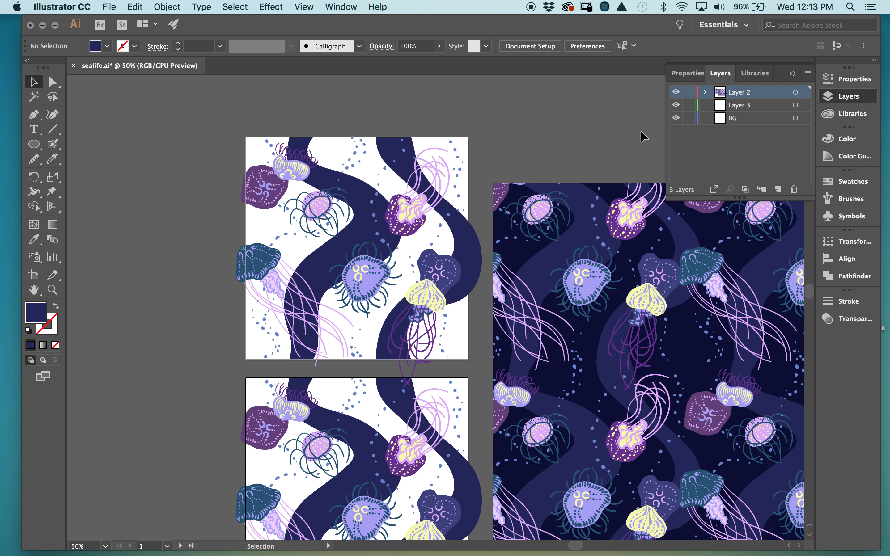
pyautogui.click(451, 156)
pyautogui.click(777, 189)
pyautogui.moveTo(806, 104); pyautogui.dragTo(805, 93)
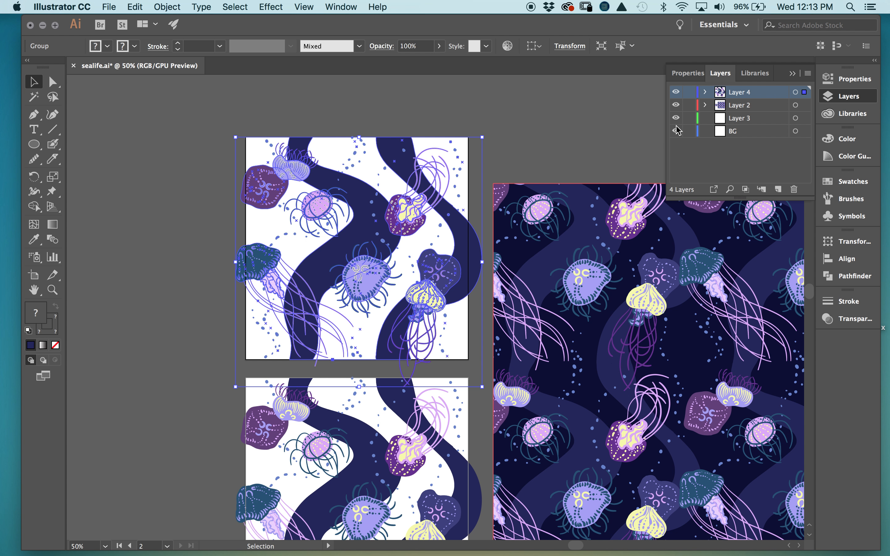
pyautogui.moveTo(689, 105); pyautogui.dragTo(689, 131)
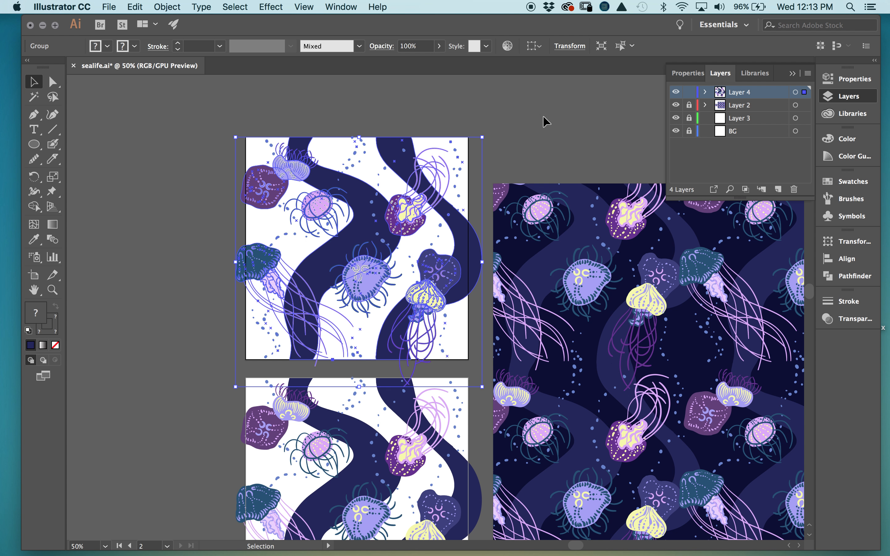
pyautogui.click(501, 283)
# - Ungroup the upper jellyfish artwork via its right-click menu
pyautogui.click(415, 465)
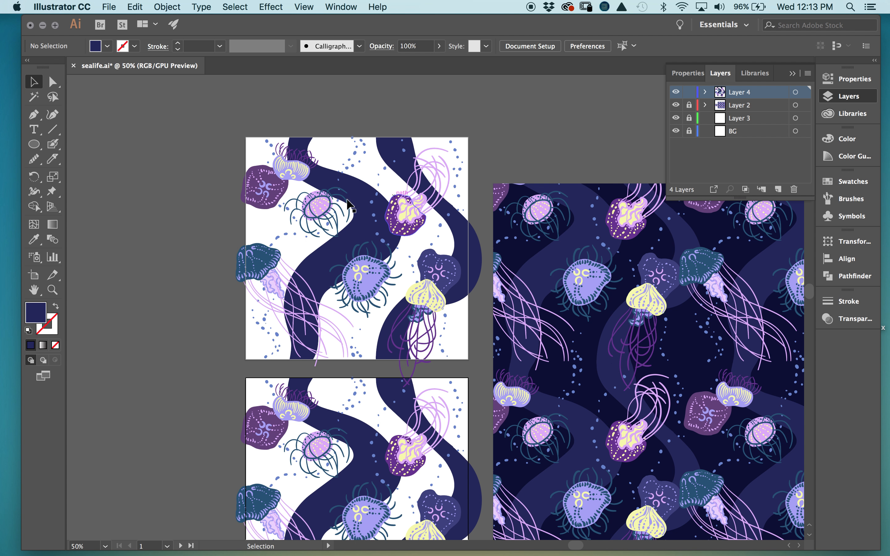
pyautogui.click(379, 228)
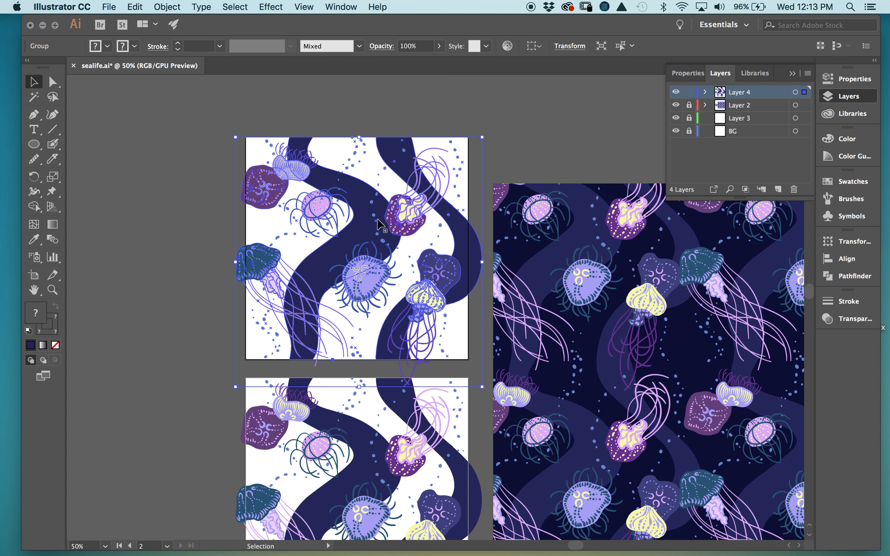
pyautogui.rightClick(367, 211)
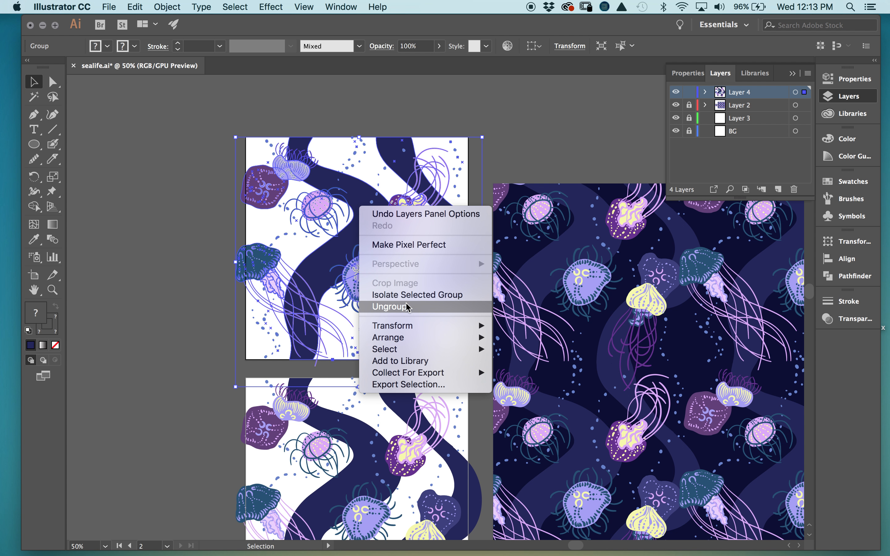
pyautogui.click(390, 306)
pyautogui.click(532, 121)
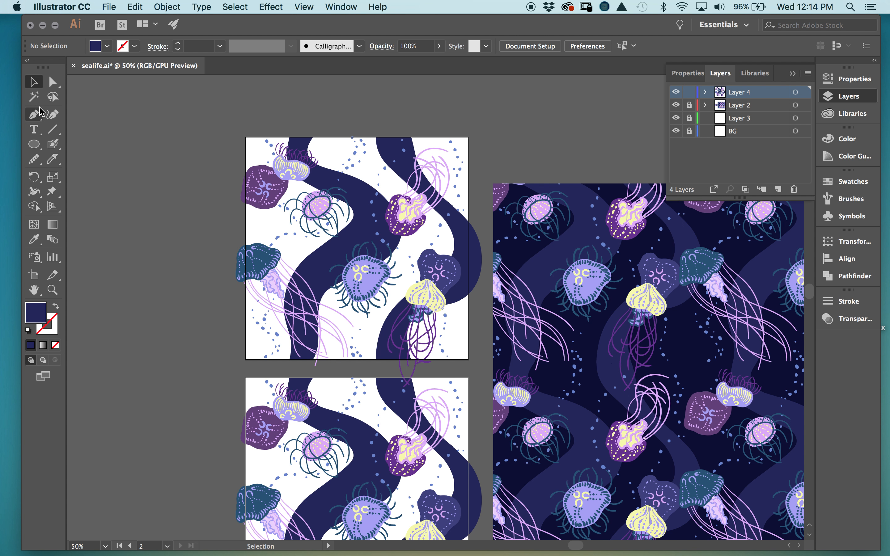
# - Magic Wand-select the dark navy wave bands and recolour them maroon #8C2558 with RGB sliders
pyautogui.click(33, 96)
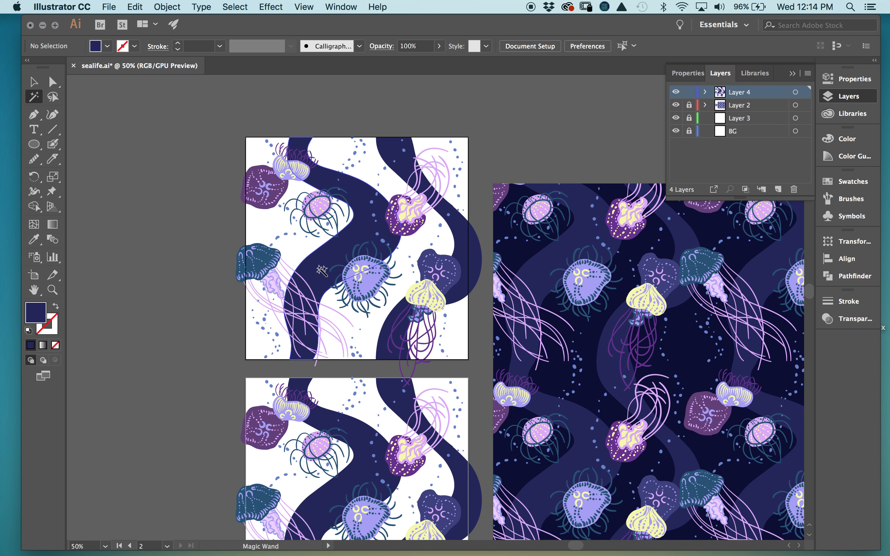
pyautogui.press('super+equal')
pyautogui.press('super+equal')
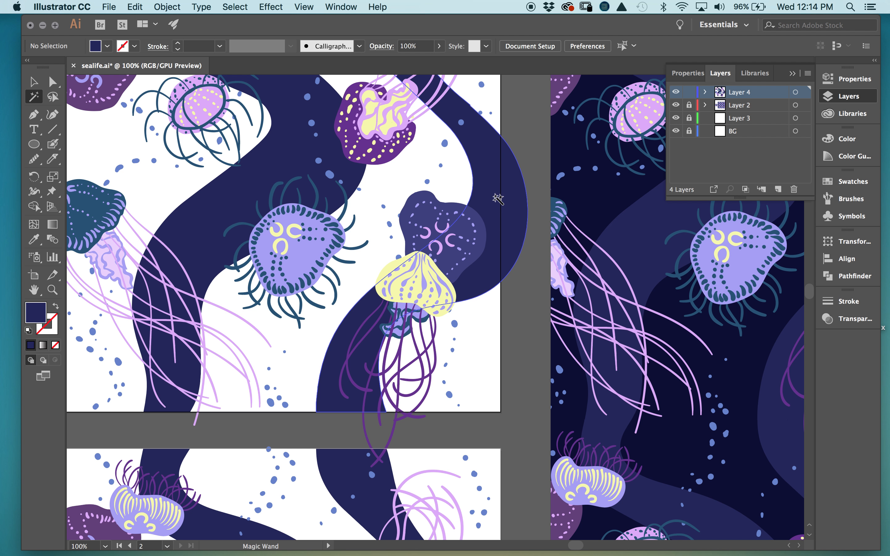
pyautogui.click(498, 198)
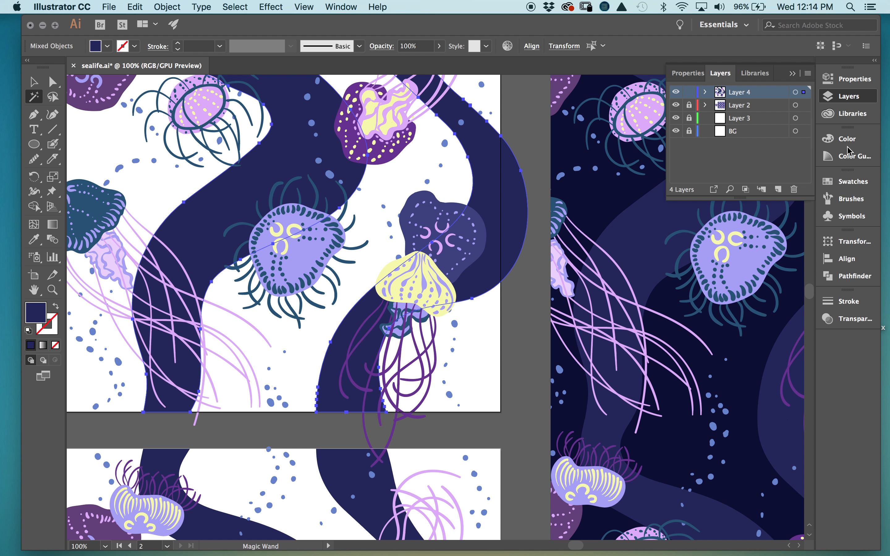
pyautogui.click(845, 139)
pyautogui.click(846, 156)
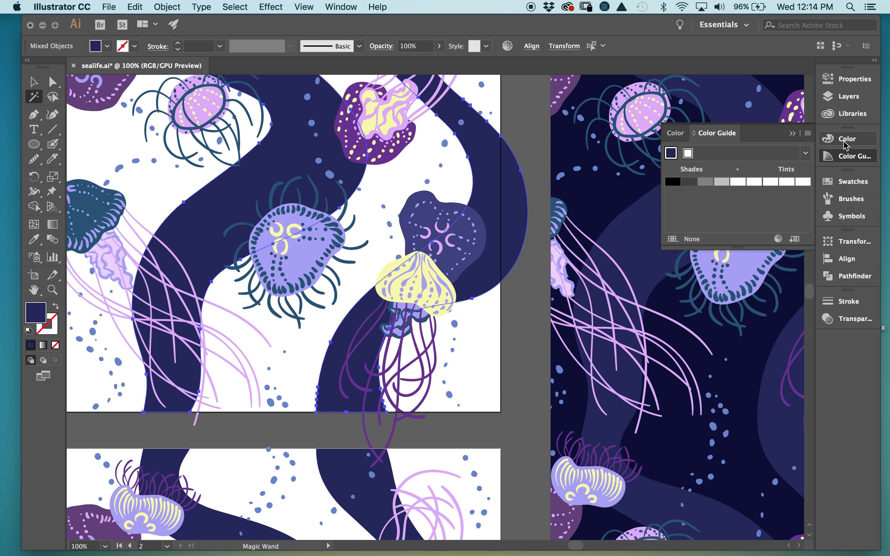
pyautogui.click(844, 145)
pyautogui.moveTo(749, 157); pyautogui.dragTo(743, 157)
pyautogui.moveTo(541, 317); pyautogui.dragTo(696, 444)
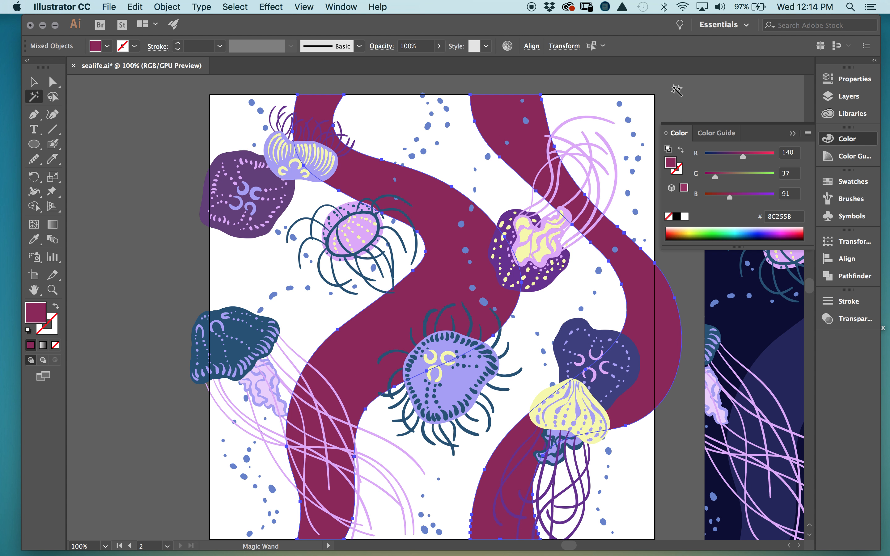
pyautogui.moveTo(685, 95); pyautogui.dragTo(686, 96)
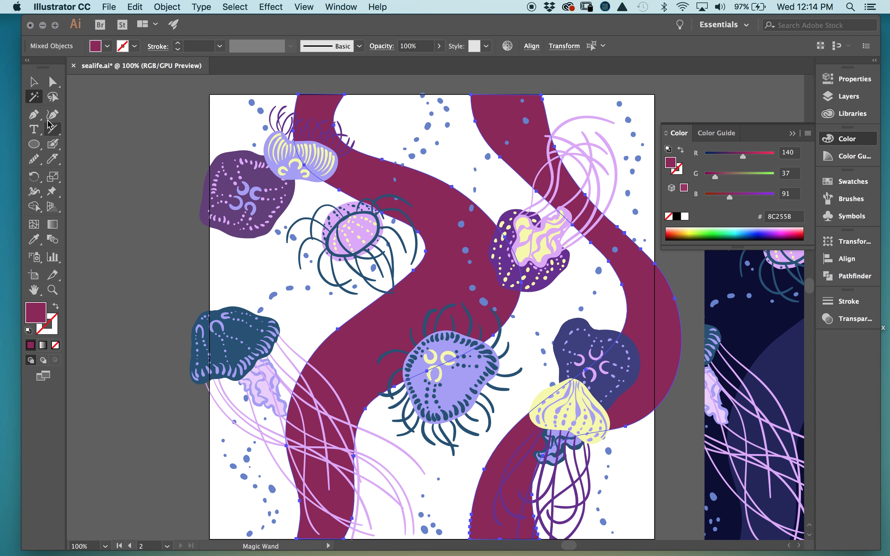
# - Magic Wand-select all pale pink tentacles and set their stroke to gold #DCBE58
pyautogui.doubleClick(37, 100)
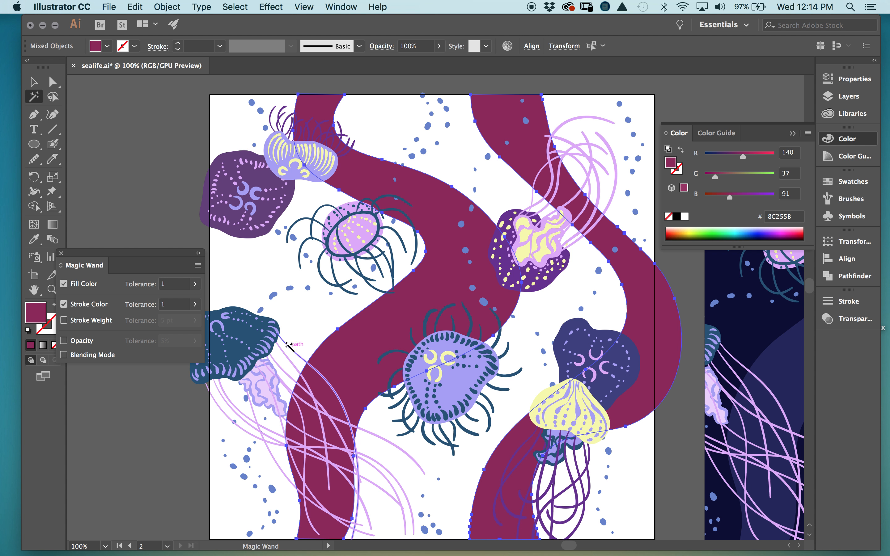
pyautogui.click(592, 171)
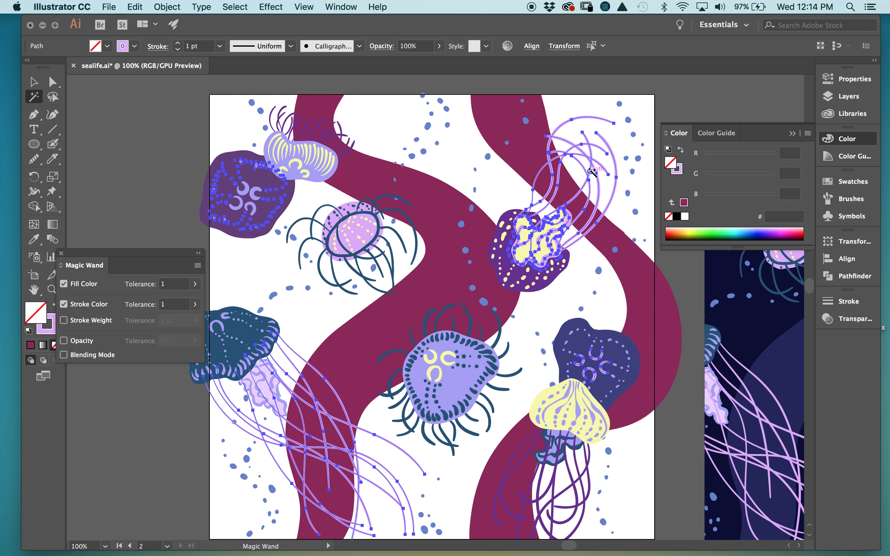
pyautogui.click(61, 253)
pyautogui.click(54, 330)
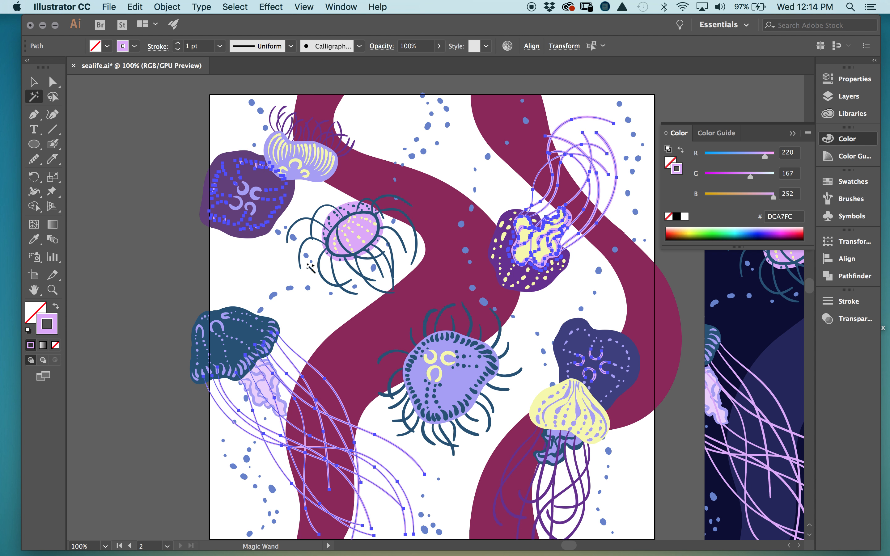
pyautogui.moveTo(735, 197); pyautogui.dragTo(756, 177)
pyautogui.click(715, 96)
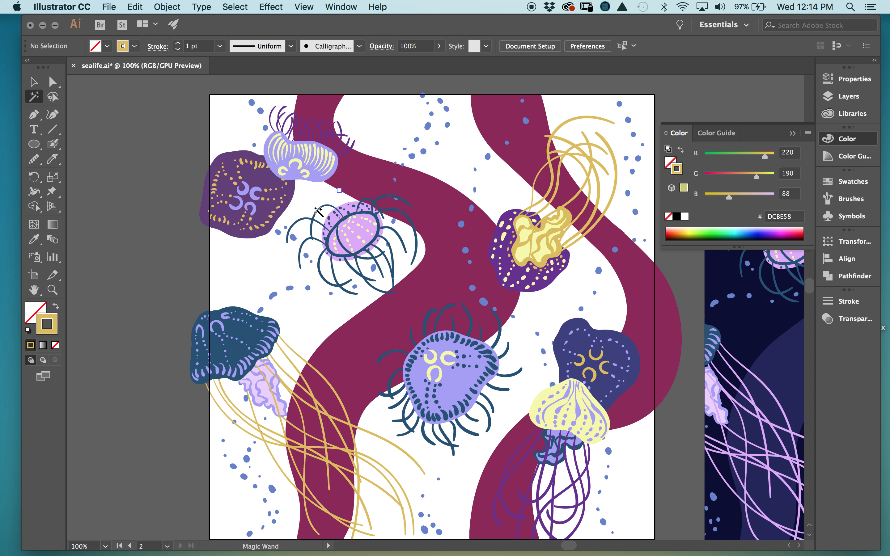
pyautogui.click(261, 182)
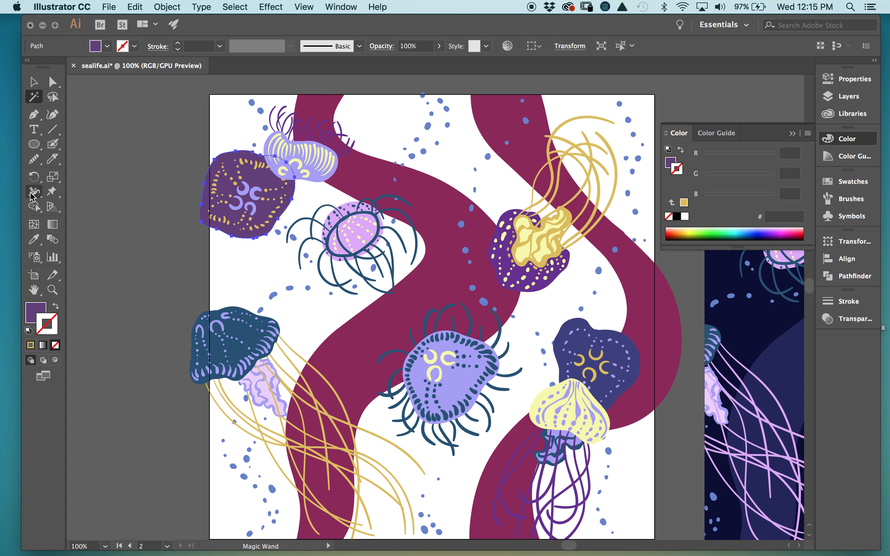
# - Try making both purple jellyfish bodies hot pink with no outline
pyautogui.click(41, 242)
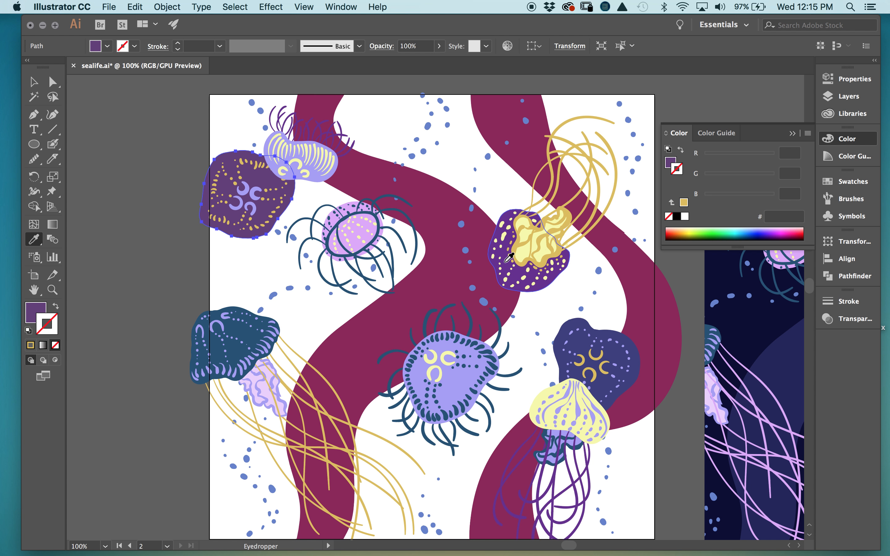
pyautogui.click(507, 261)
pyautogui.click(34, 98)
pyautogui.click(261, 179)
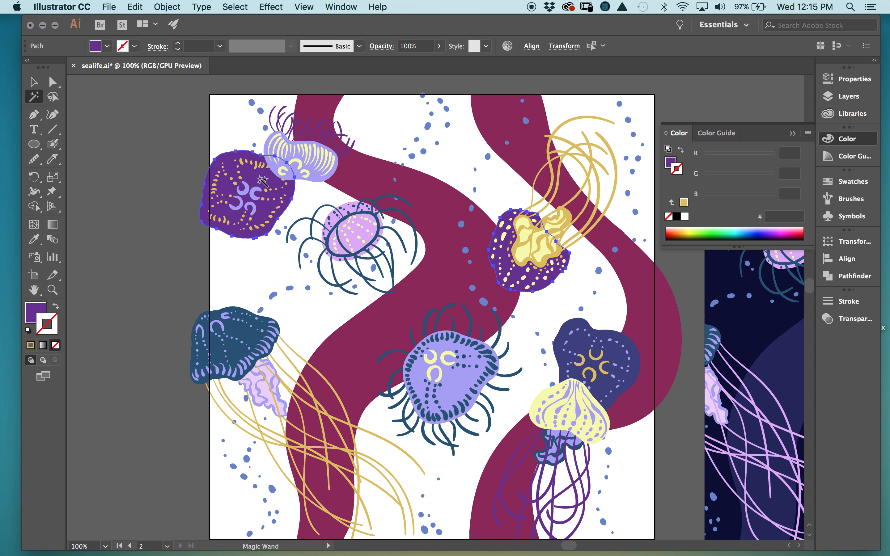
pyautogui.click(846, 182)
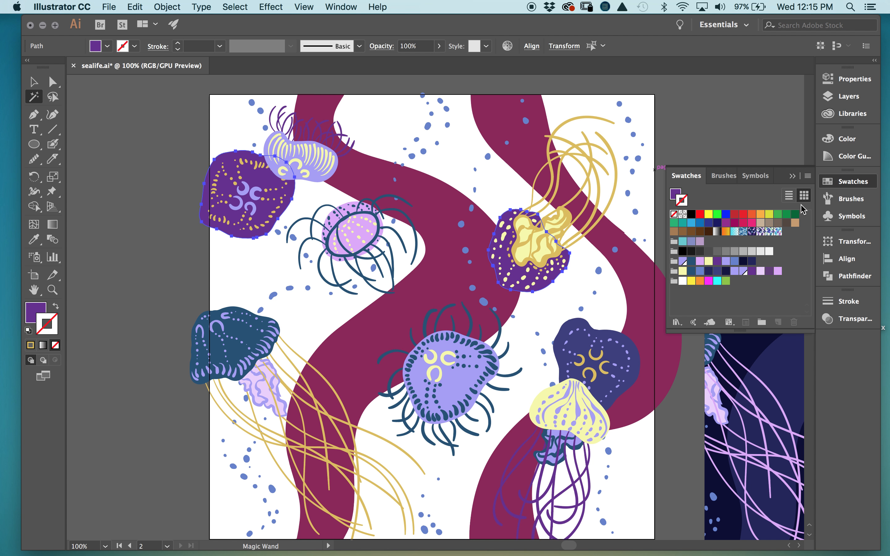
pyautogui.press('x')
pyautogui.click(752, 222)
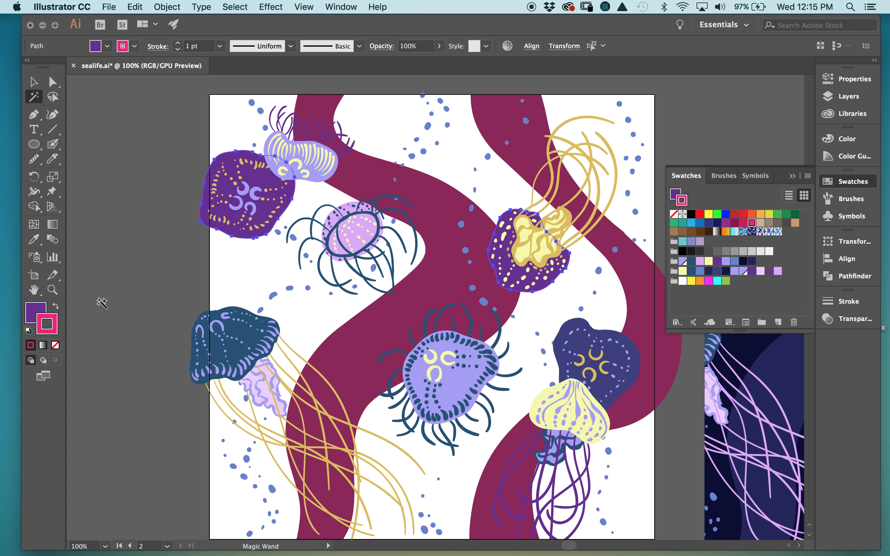
pyautogui.click(56, 306)
pyautogui.click(56, 345)
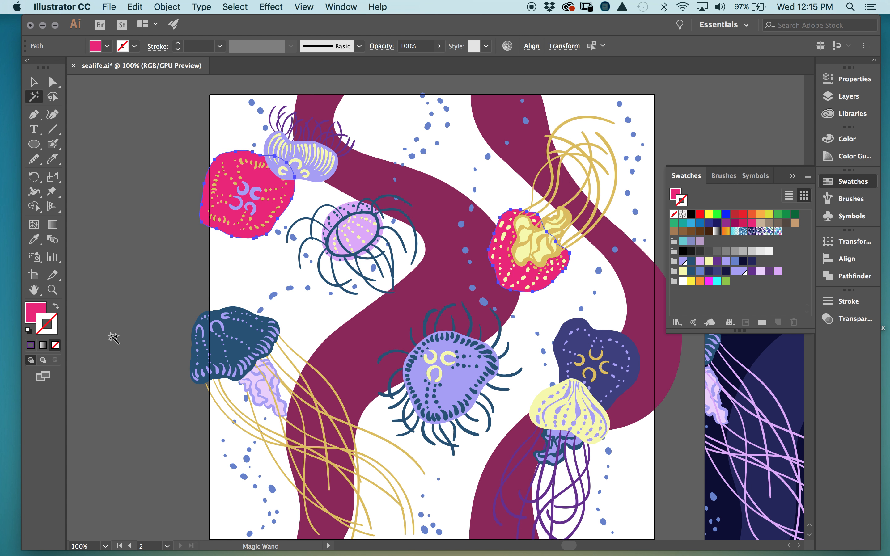
# - Zoom out to the whole tile and undo the recent colour edits
pyautogui.press('super+minus')
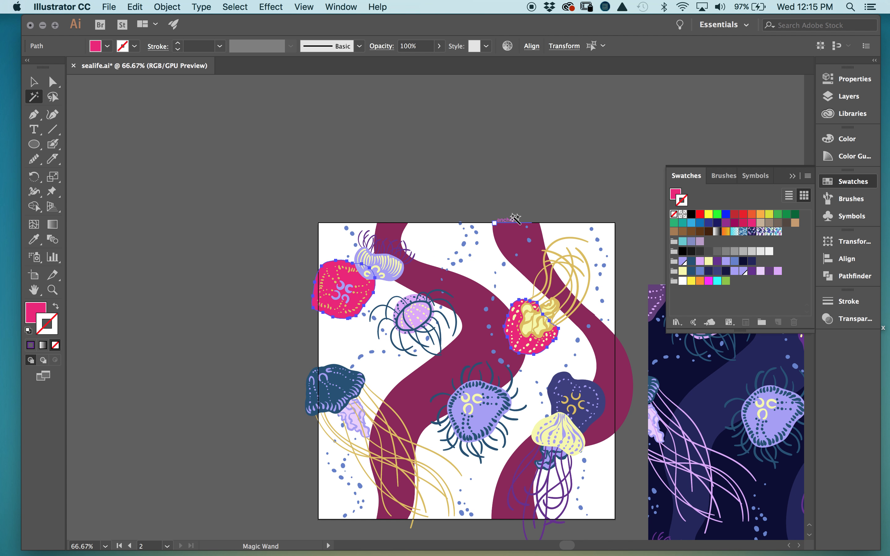
pyautogui.moveTo(580, 196); pyautogui.dragTo(542, 64)
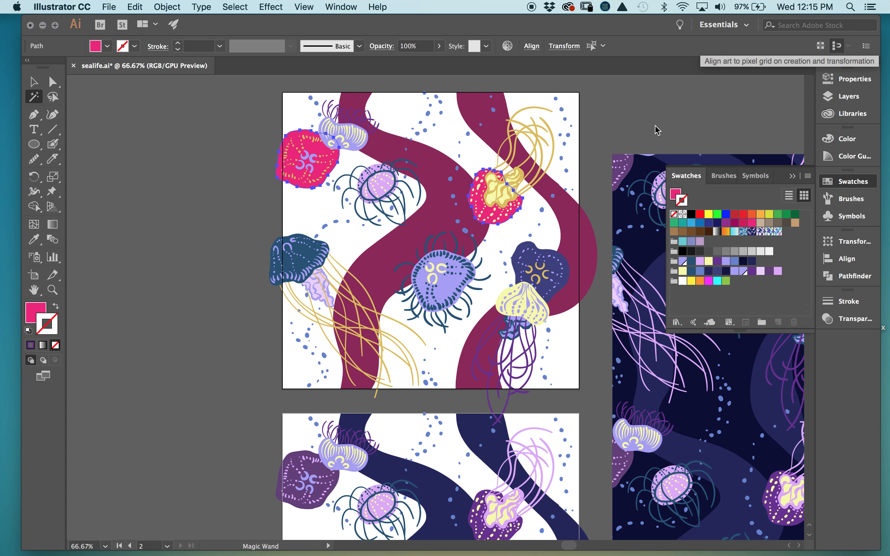
pyautogui.press('super+z')
pyautogui.press('super+z')
pyautogui.press('super+z')
pyautogui.press('super+z')
pyautogui.press('super+z')
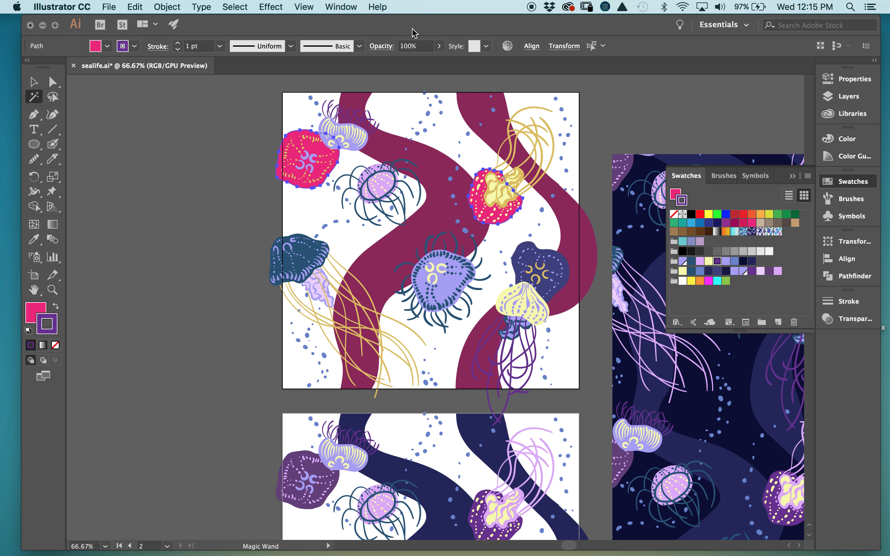
pyautogui.press('super+z')
pyautogui.press('super+z')
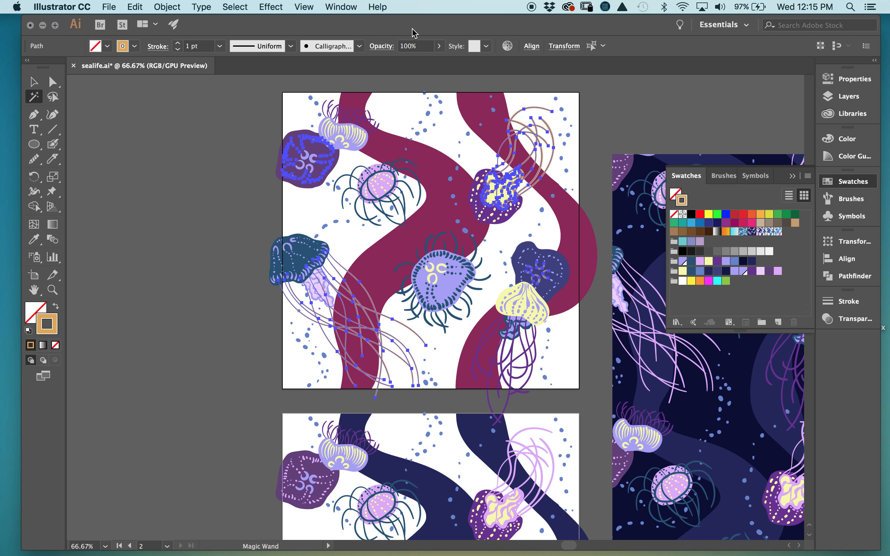
pyautogui.press('super+z')
pyautogui.press('super+z')
pyautogui.press('super+z')
pyautogui.press('super+z')
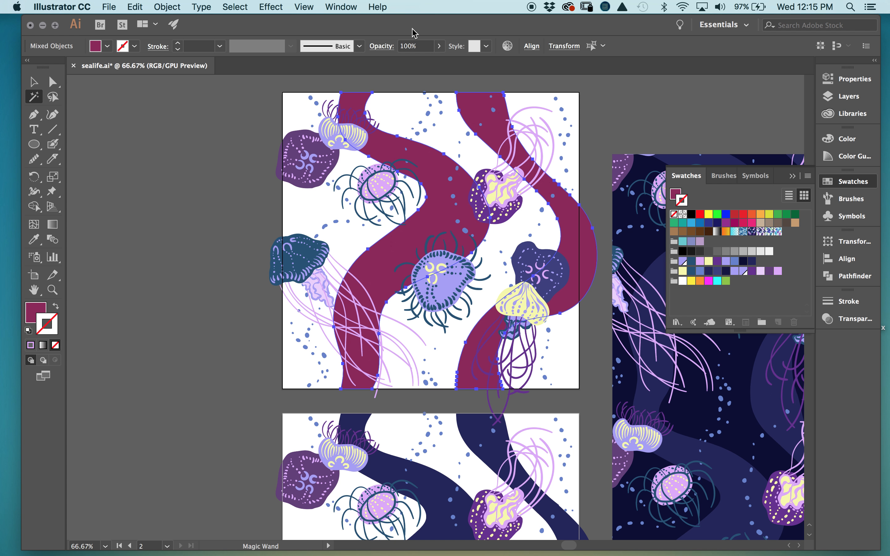
pyautogui.click(34, 81)
pyautogui.click(615, 107)
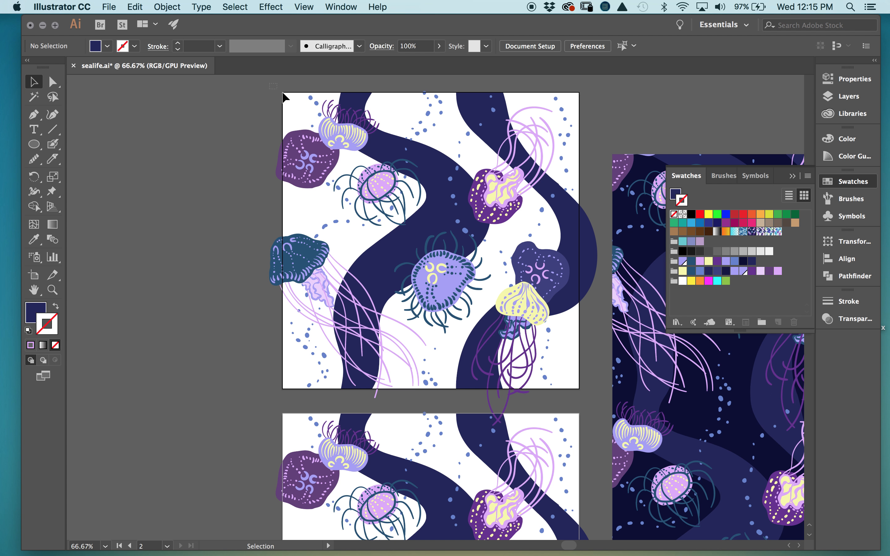
pyautogui.click(597, 406)
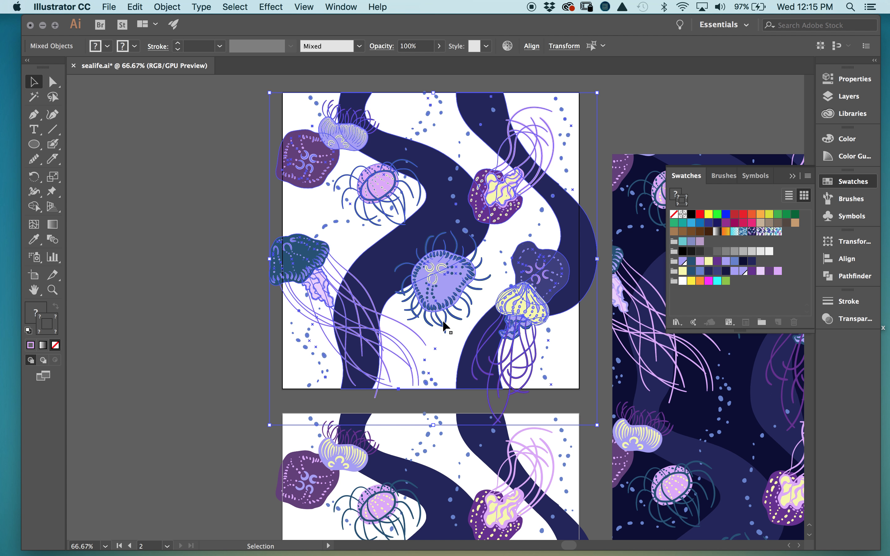
pyautogui.click(169, 7)
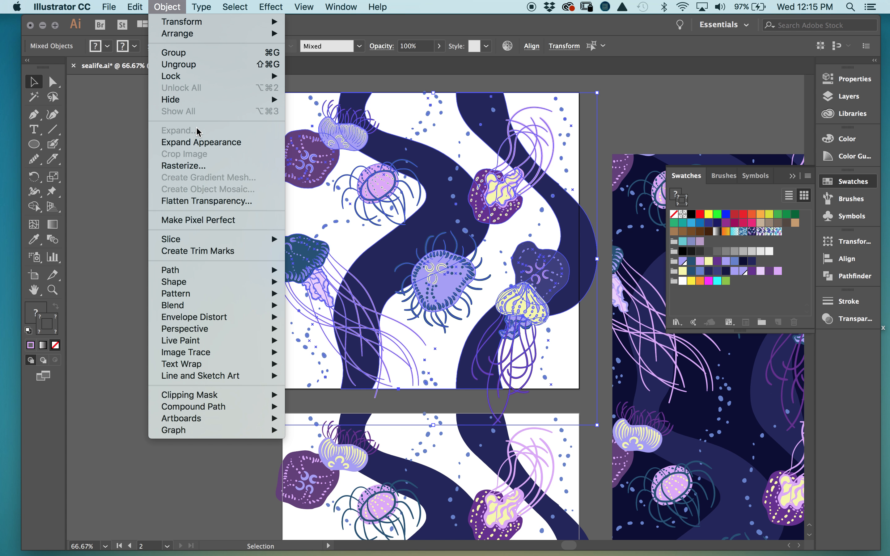
pyautogui.moveTo(135, 6)
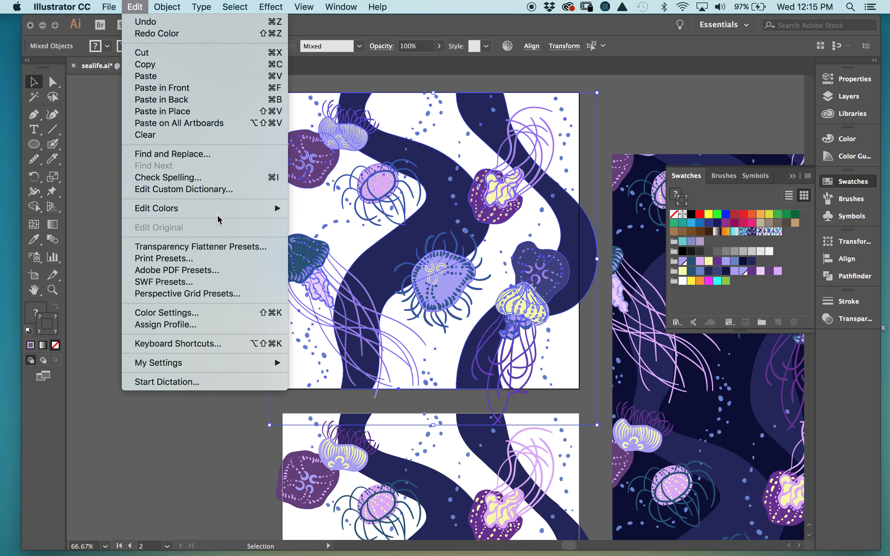
pyautogui.moveTo(219, 216)
pyautogui.click(363, 208)
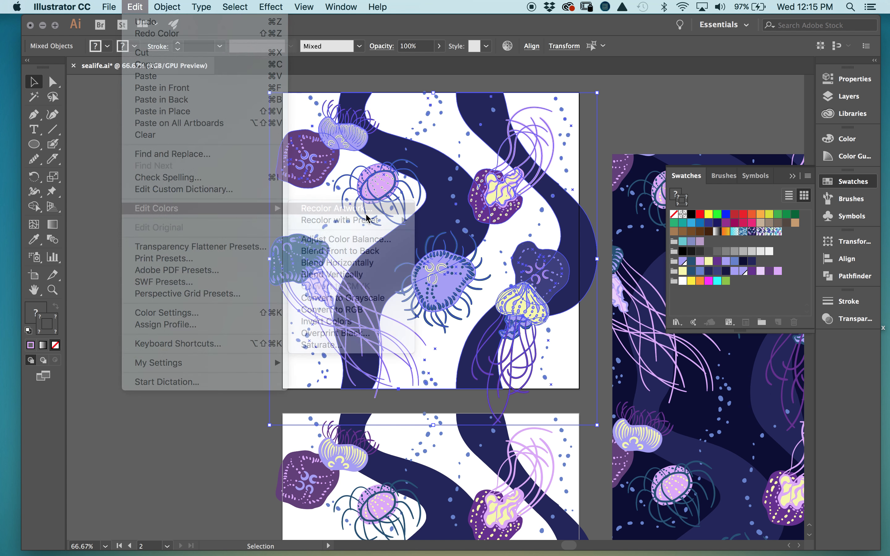
pyautogui.moveTo(652, 58); pyautogui.dragTo(641, 96)
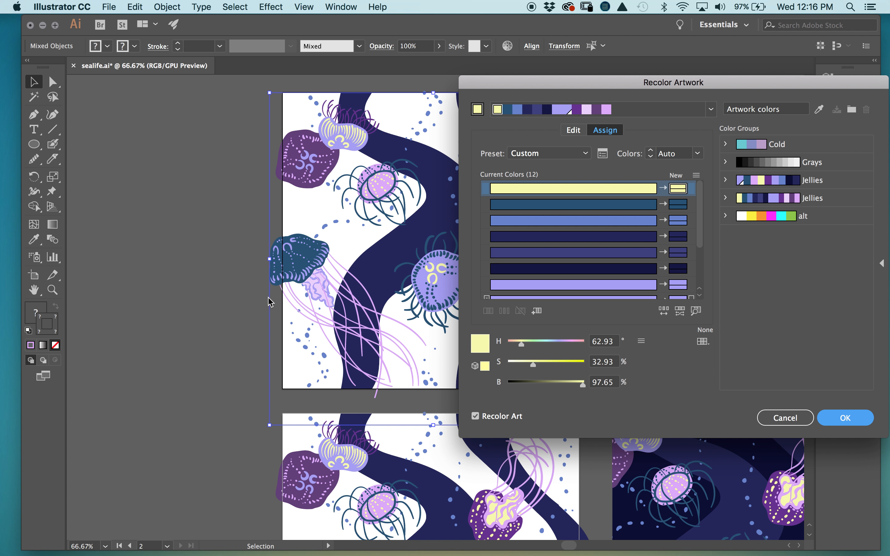
pyautogui.click(785, 418)
pyautogui.moveTo(566, 364); pyautogui.dragTo(381, 359)
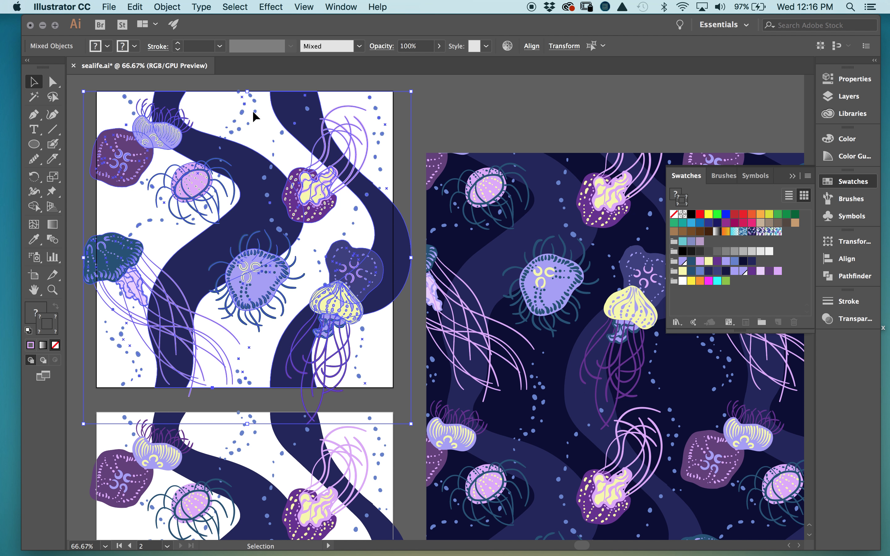
# - Reopen Recolor Artwork and apply the alt colour group to the tile
pyautogui.click(135, 6)
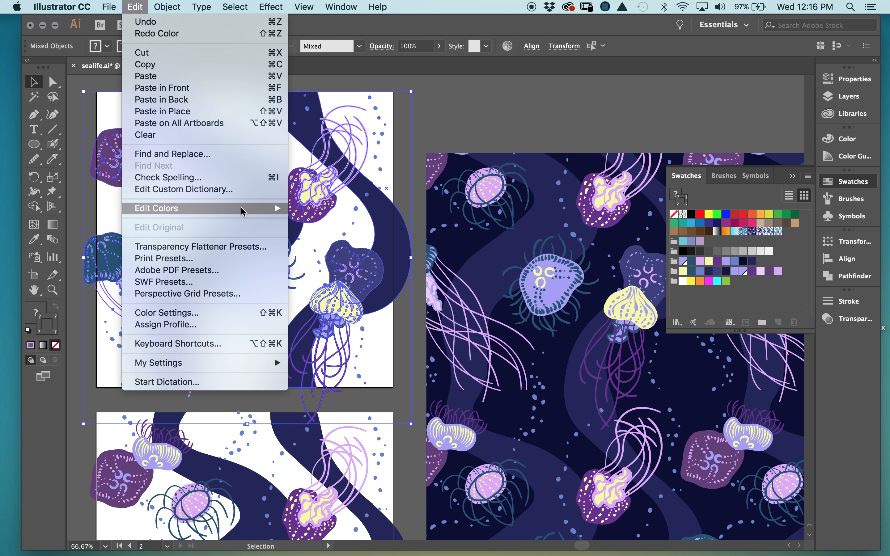
pyautogui.moveTo(287, 215)
pyautogui.click(333, 208)
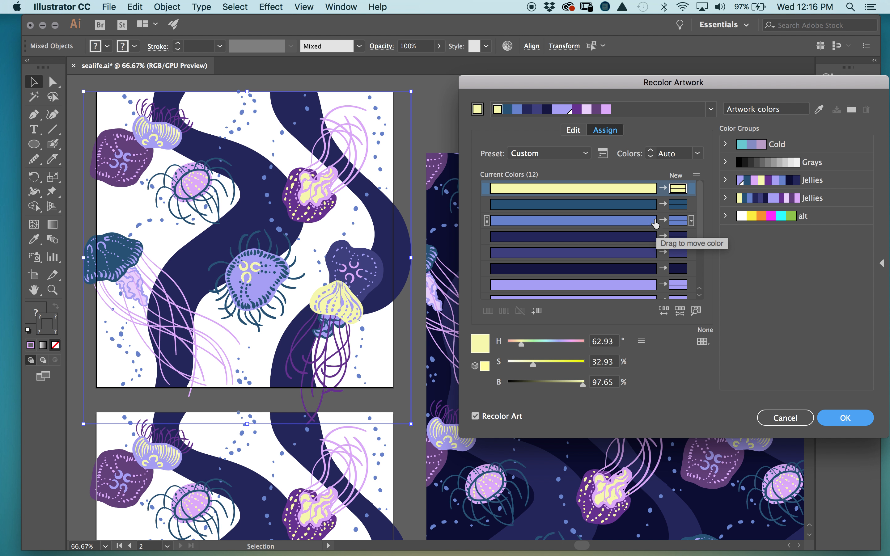
pyautogui.click(758, 222)
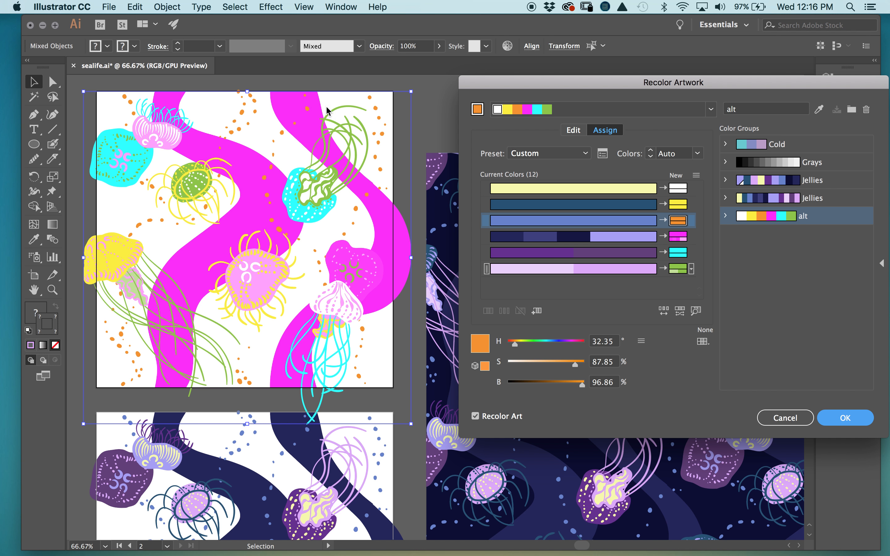
# - Randomize saturation, brightness and colour order several times, preview originals, then cancel
pyautogui.click(680, 312)
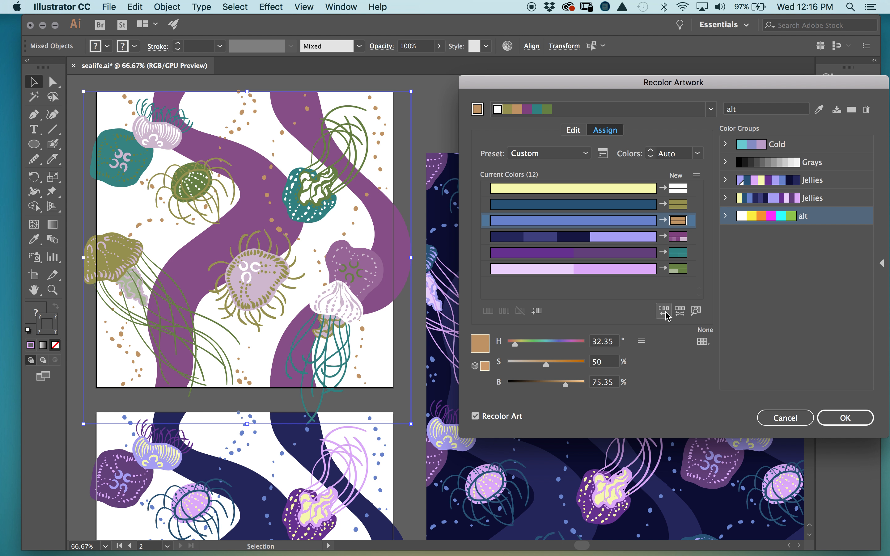
pyautogui.click(666, 313)
pyautogui.click(679, 313)
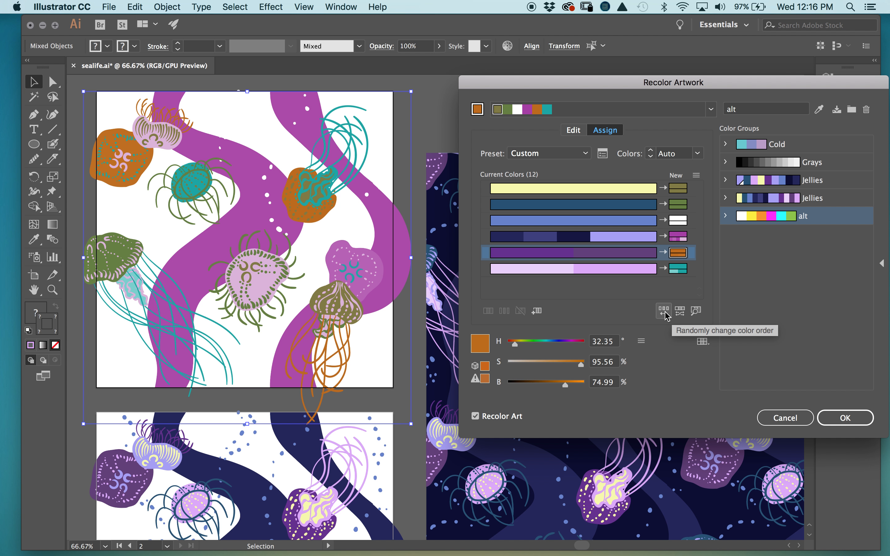
pyautogui.click(665, 313)
pyautogui.click(680, 312)
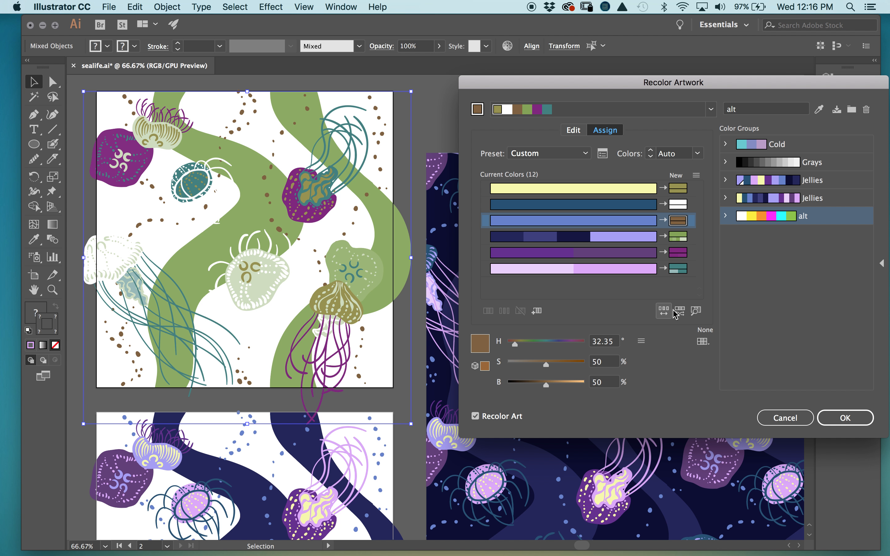
pyautogui.click(680, 312)
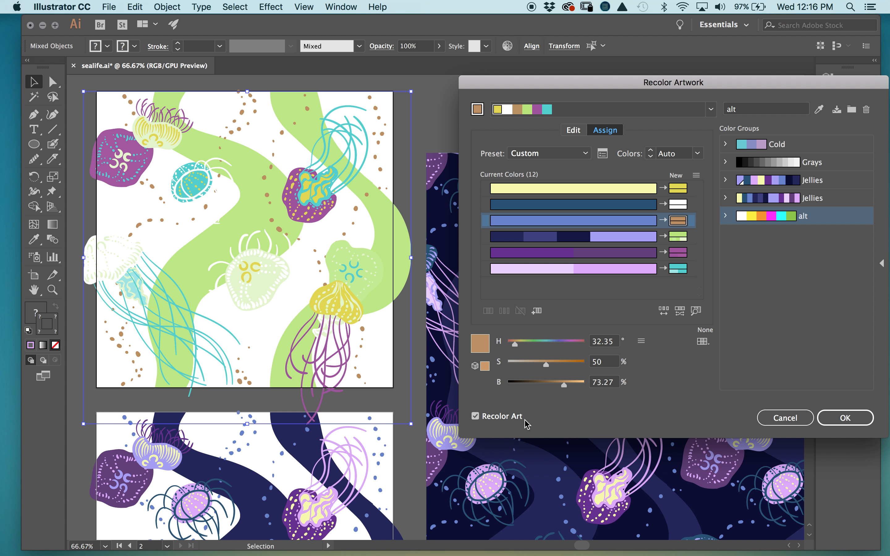
pyautogui.click(475, 416)
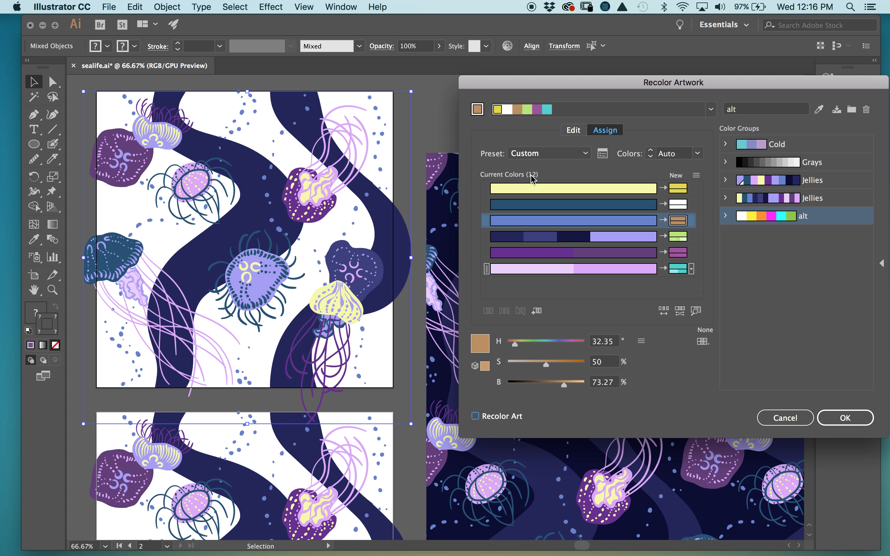
pyautogui.click(785, 418)
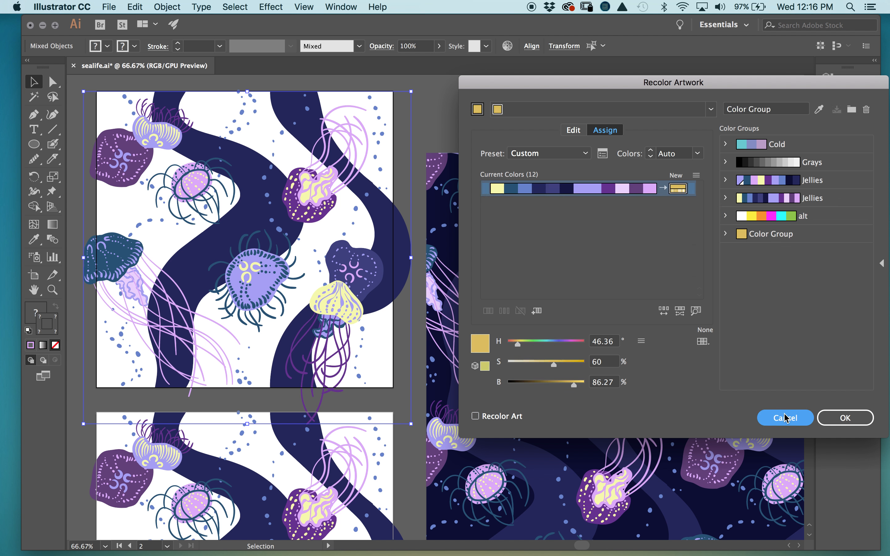
# - Open Edit > Edit Colors > Recolor Artwork for the selected jellyfish tile
pyautogui.click(170, 7)
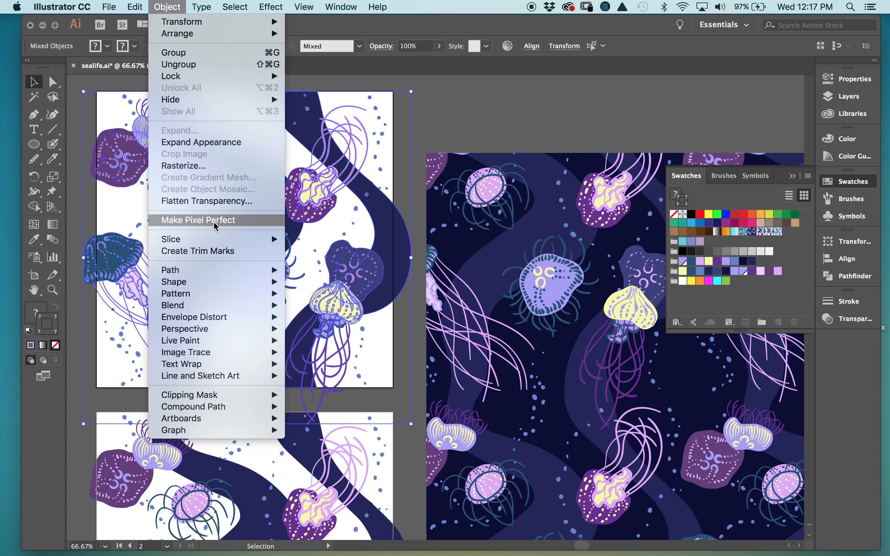
pyautogui.moveTo(146, 4)
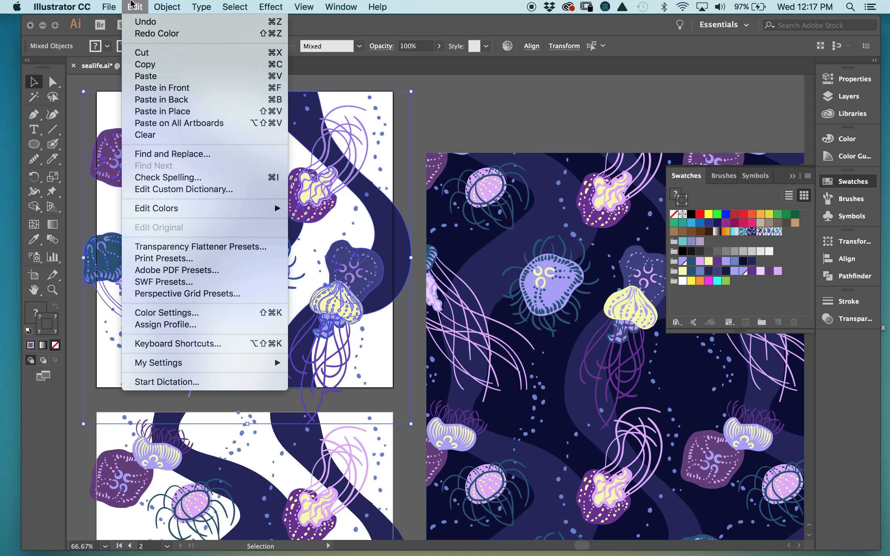
pyautogui.moveTo(205, 204)
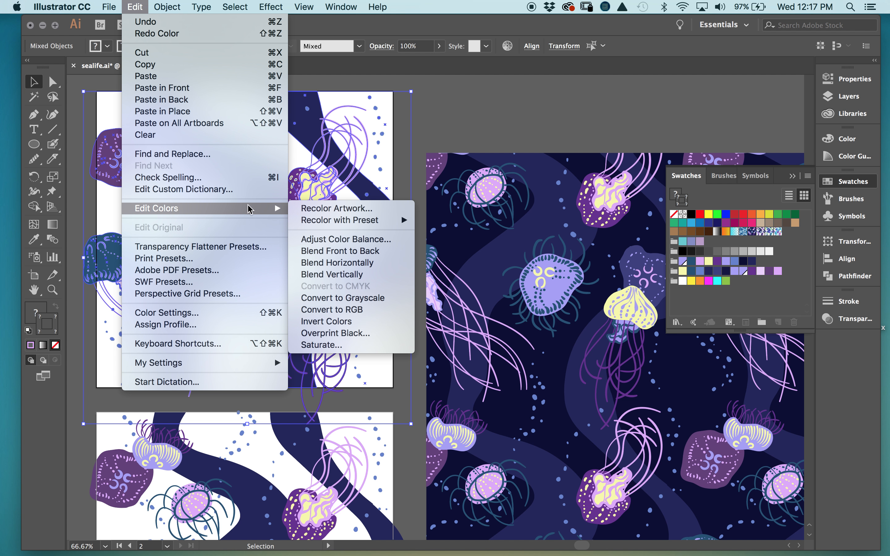
pyautogui.click(312, 207)
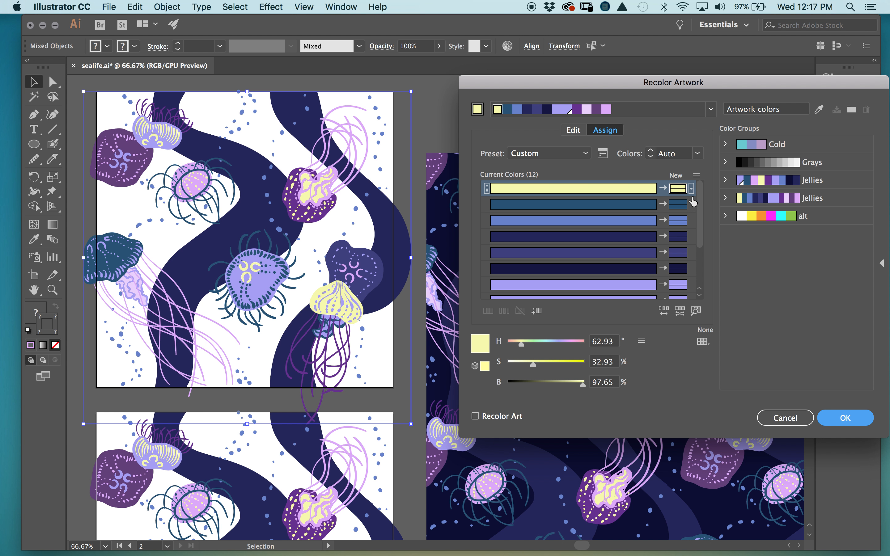
# - Preview light blue in place of the yellow, then undo back to the original yellow
pyautogui.doubleClick(679, 188)
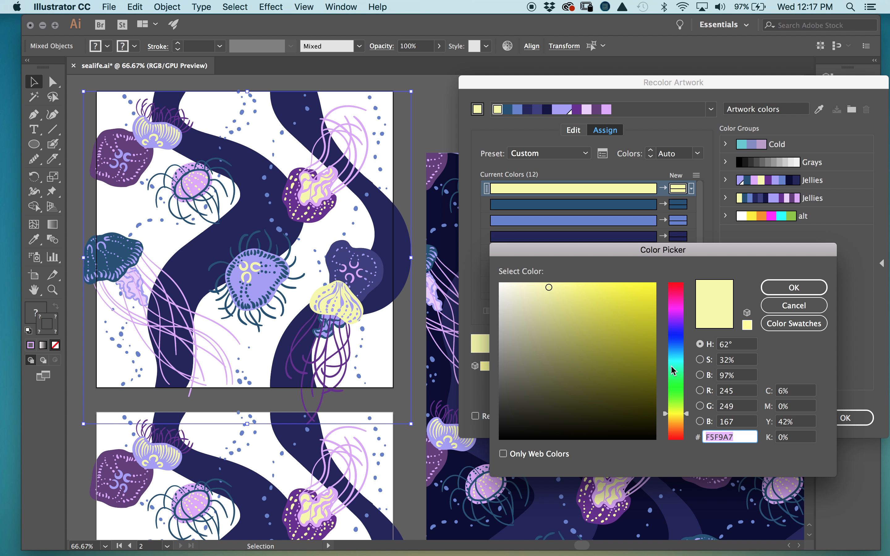
pyautogui.moveTo(677, 369)
pyautogui.mouseDown()
pyautogui.moveTo(677, 349)
pyautogui.moveTo(676, 356)
pyautogui.mouseUp()
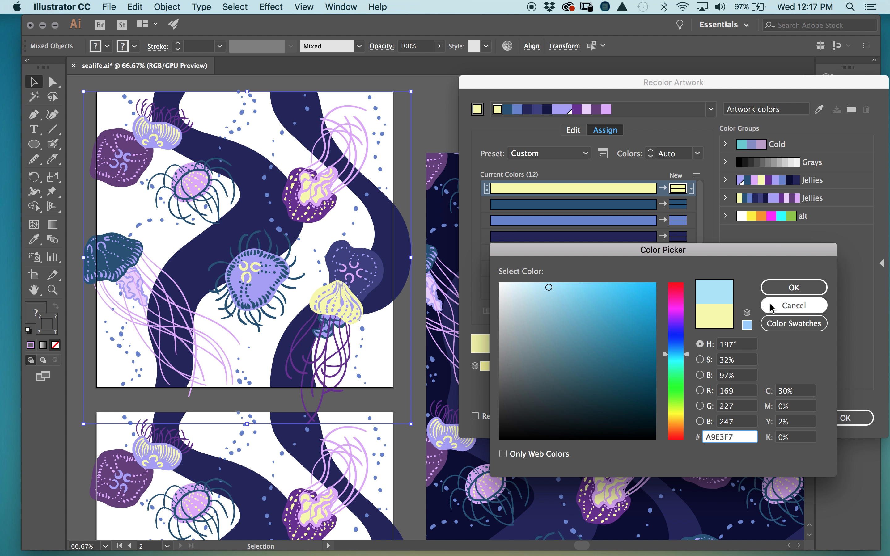
pyautogui.click(793, 289)
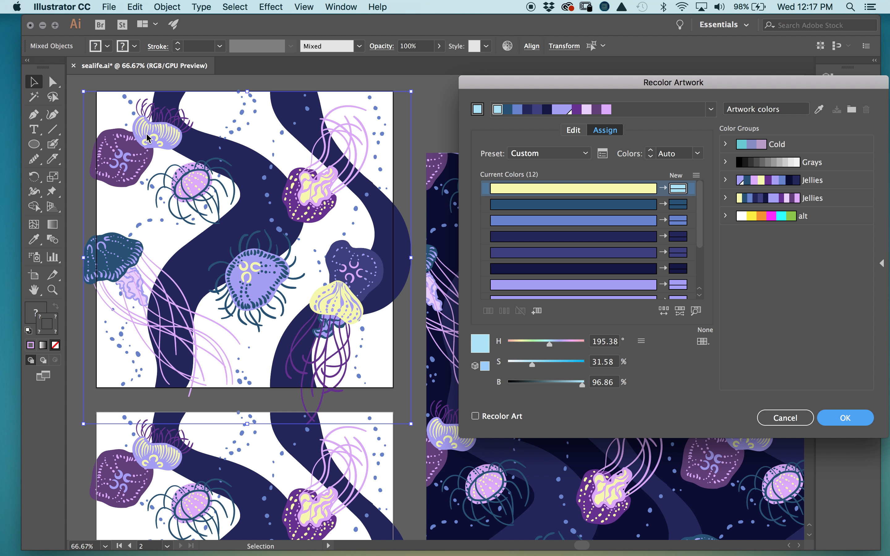
pyautogui.click(475, 416)
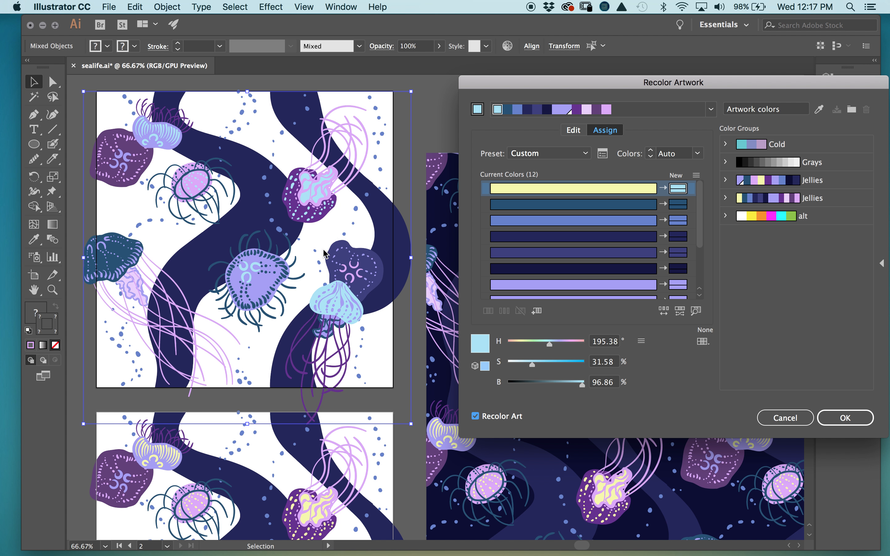
pyautogui.click(643, 191)
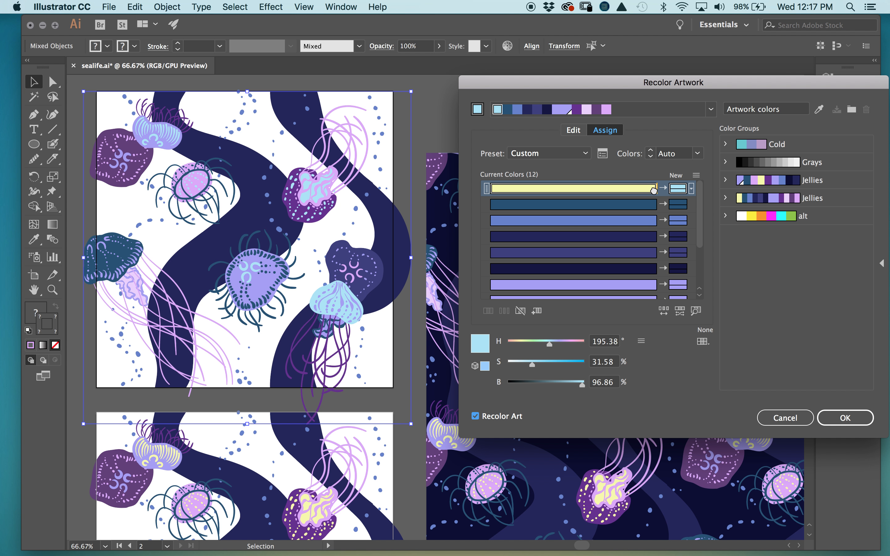
pyautogui.press('super+z')
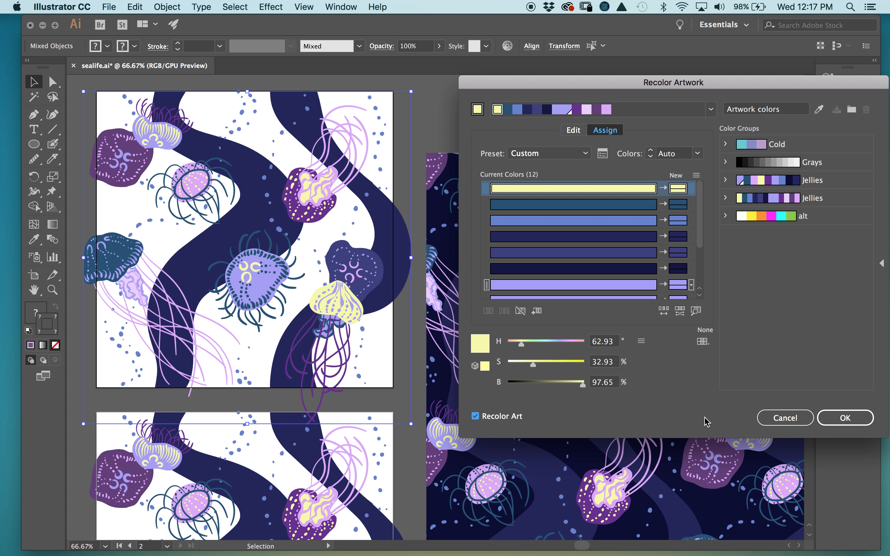
pyautogui.moveTo(699, 239)
pyautogui.mouseDown()
pyautogui.moveTo(706, 285)
pyautogui.moveTo(701, 226)
pyautogui.mouseUp()
# - Randomly vary the new colours' saturation and brightness five times
pyautogui.click(679, 312)
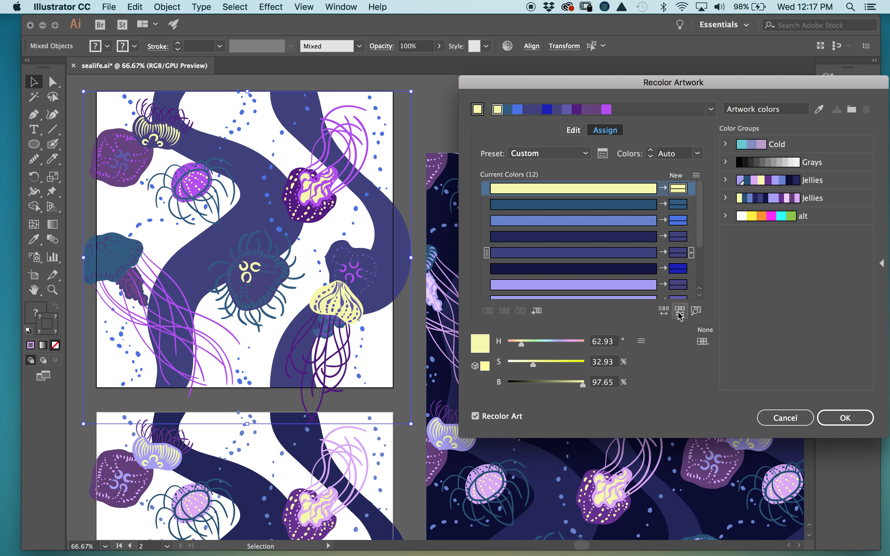
pyautogui.click(680, 313)
pyautogui.click(680, 312)
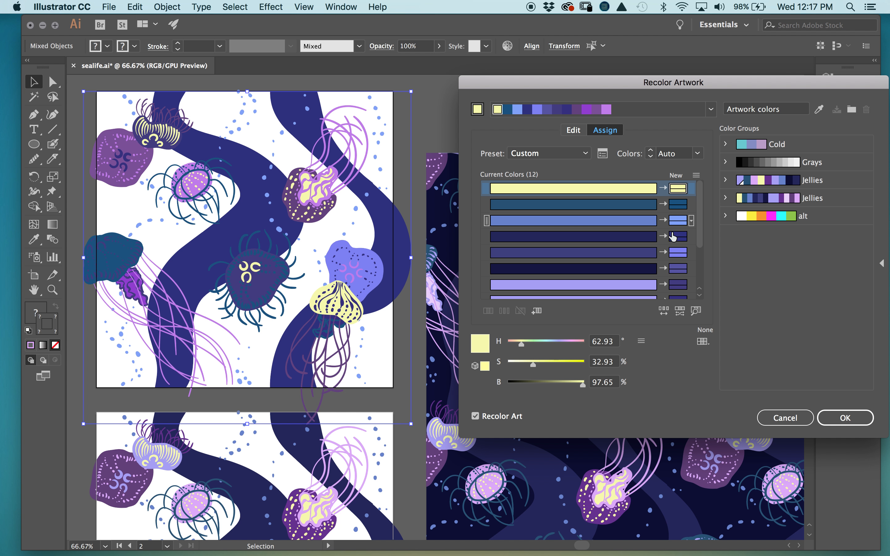
pyautogui.click(679, 313)
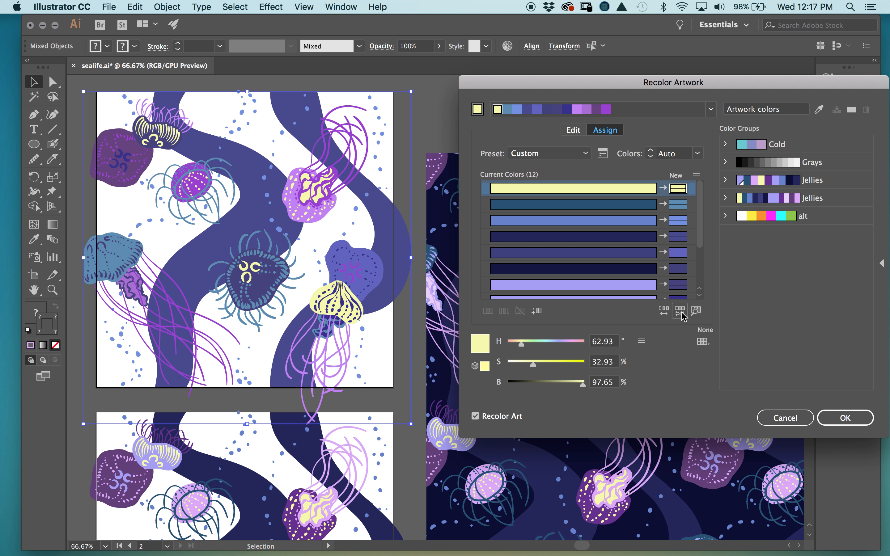
pyautogui.click(681, 314)
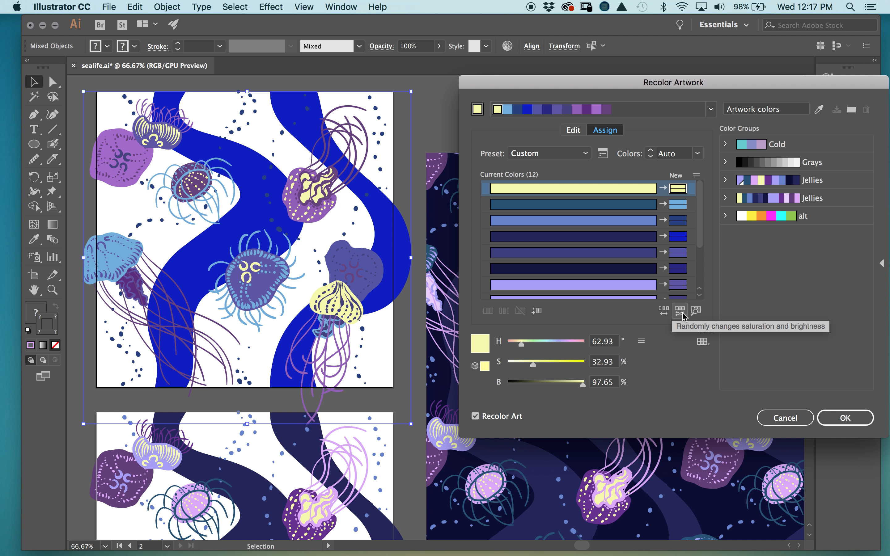
# - Shuffle the colour order five times, ending with purple waves and yellow-outlined jellyfish
pyautogui.click(664, 313)
pyautogui.click(664, 312)
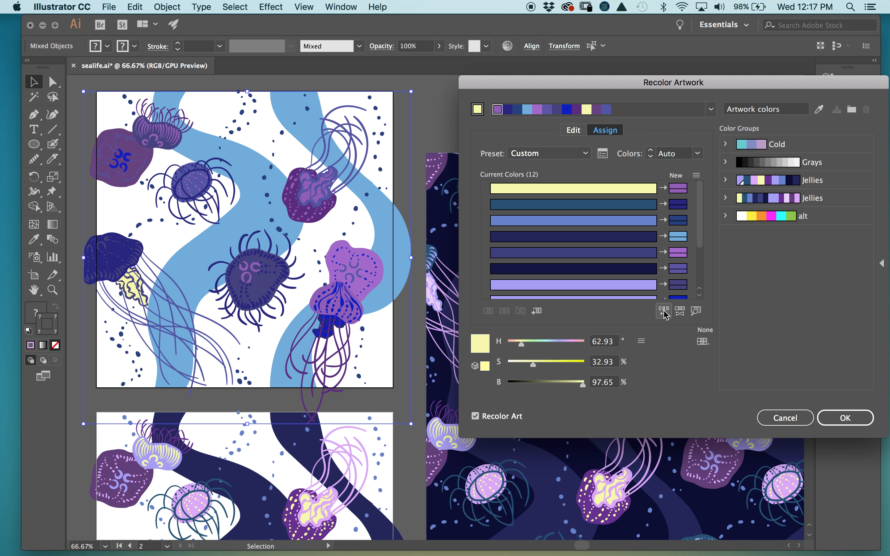
pyautogui.click(664, 312)
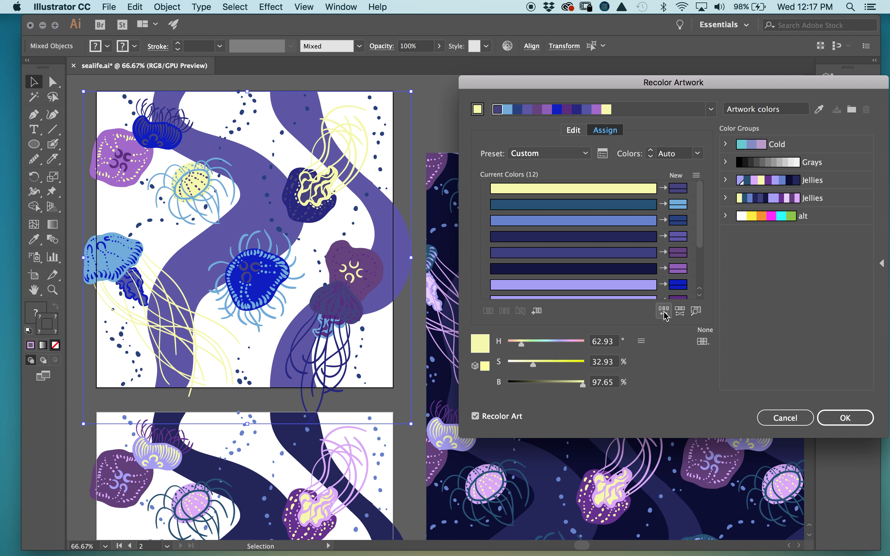
pyautogui.click(664, 312)
pyautogui.click(664, 312)
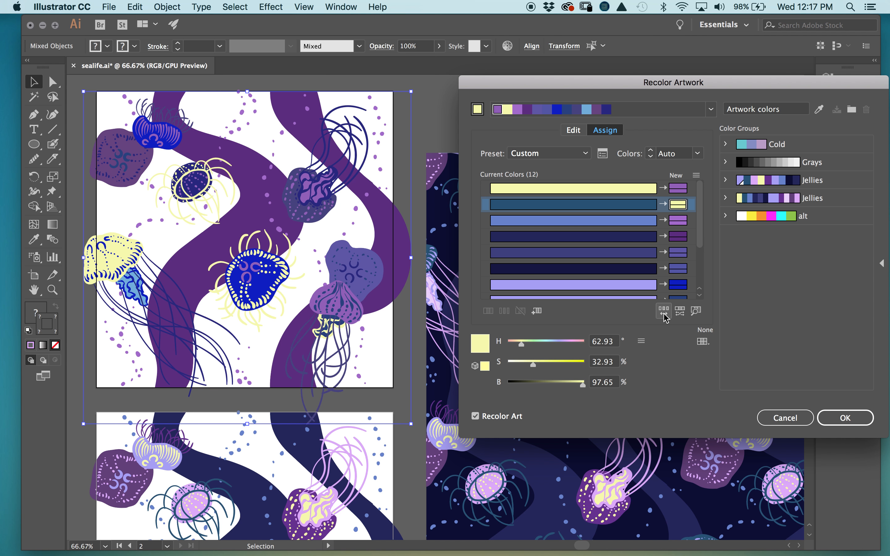
pyautogui.click(705, 343)
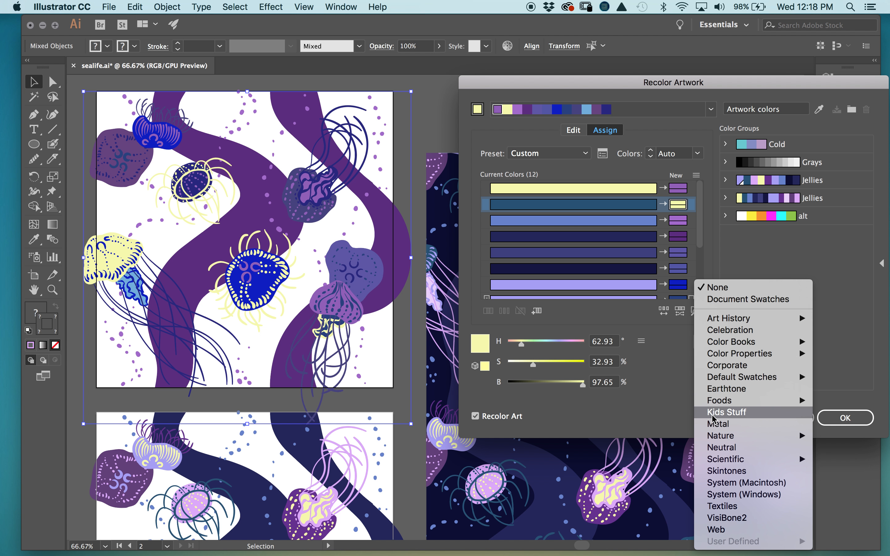
# - Limit the new colours to the Foods > Fruit library and turn on finding colours in the artwork
pyautogui.moveTo(799, 405)
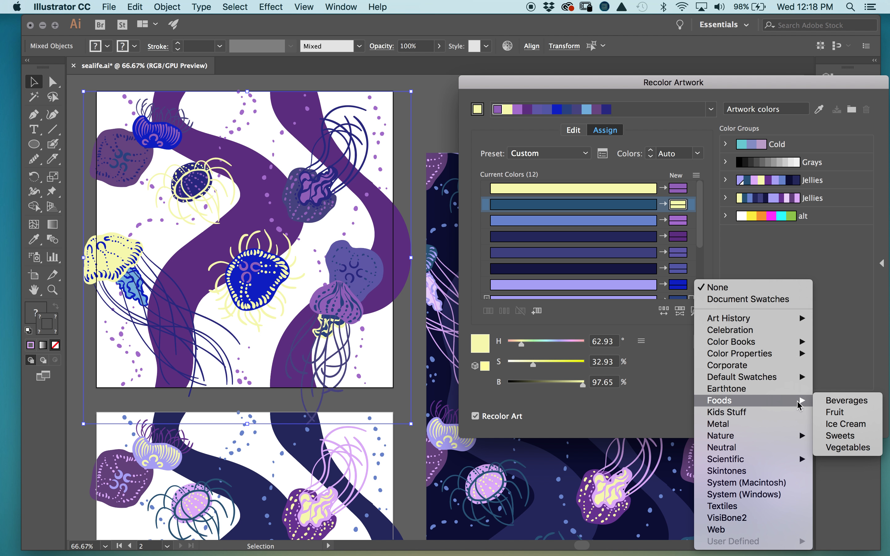
pyautogui.click(833, 413)
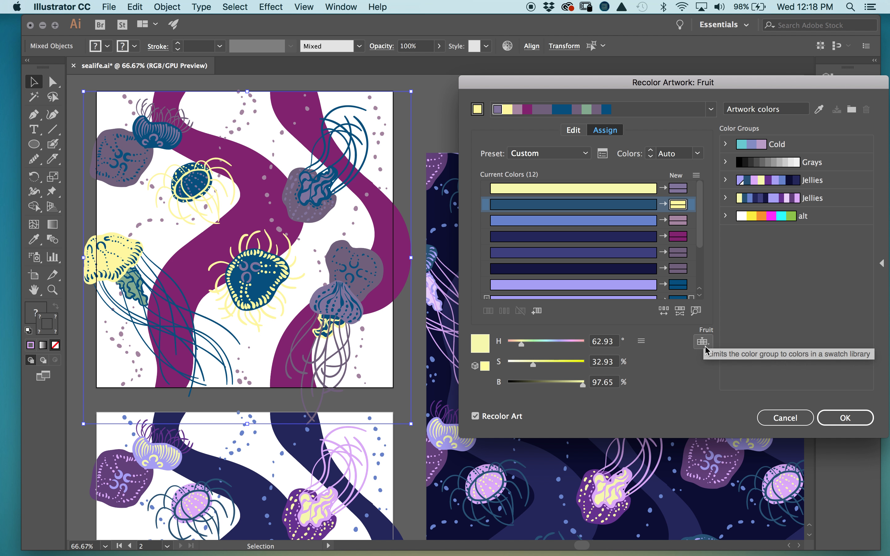
pyautogui.click(695, 312)
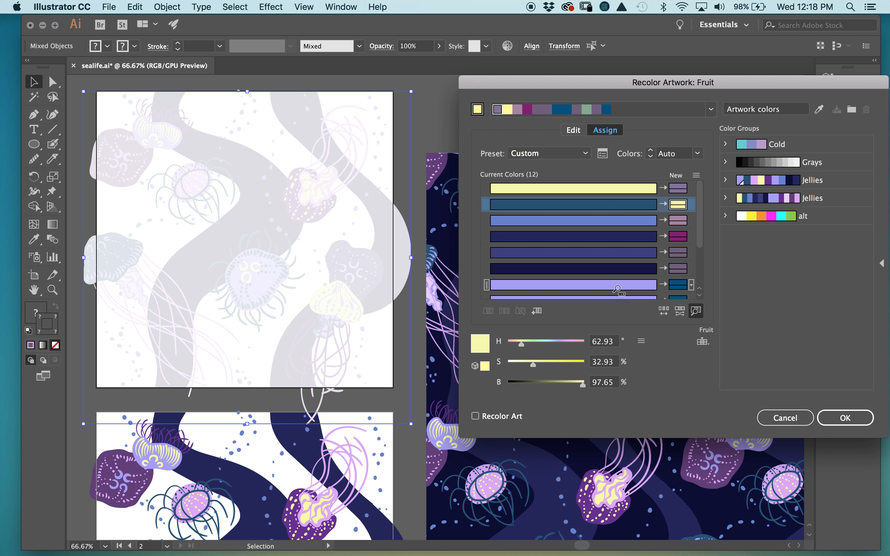
# - Highlight where the lavender, dark navy, medium blue and yellow colours appear in the jellyfish
pyautogui.click(614, 284)
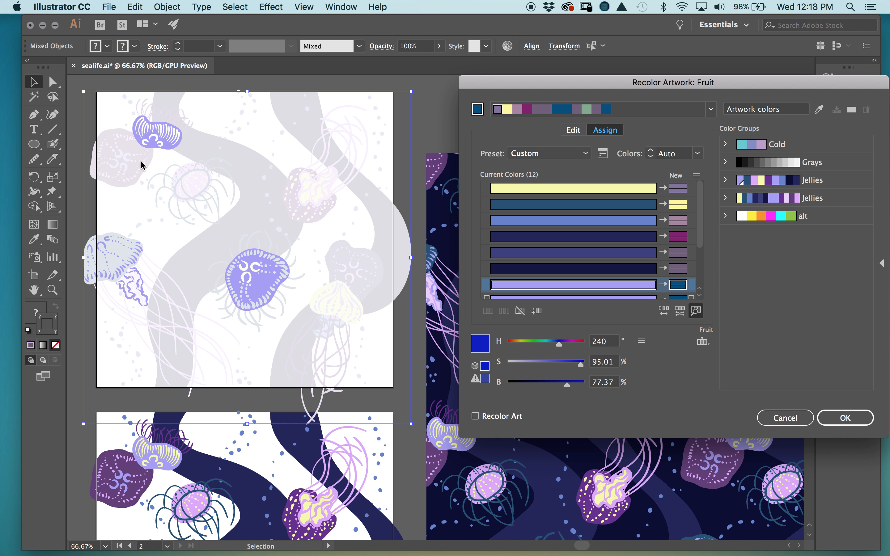
pyautogui.click(607, 236)
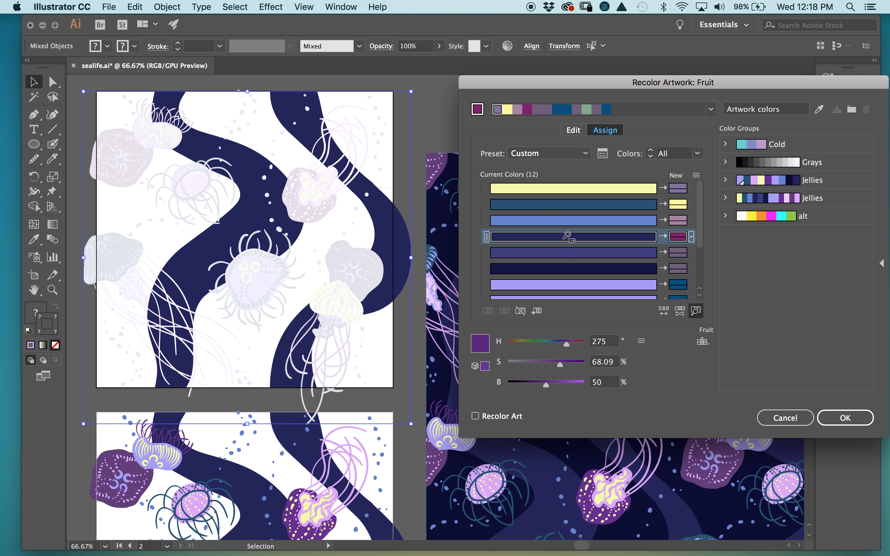
pyautogui.click(597, 221)
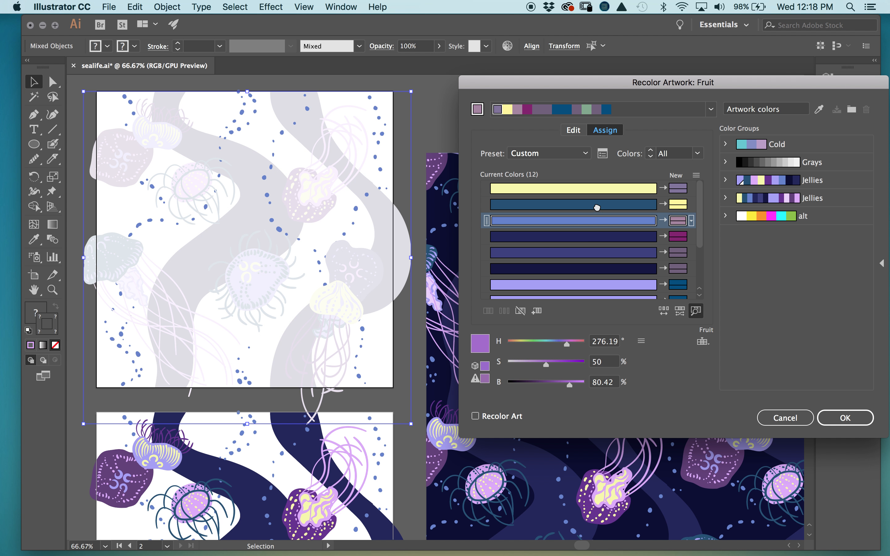
pyautogui.click(592, 188)
pyautogui.click(593, 286)
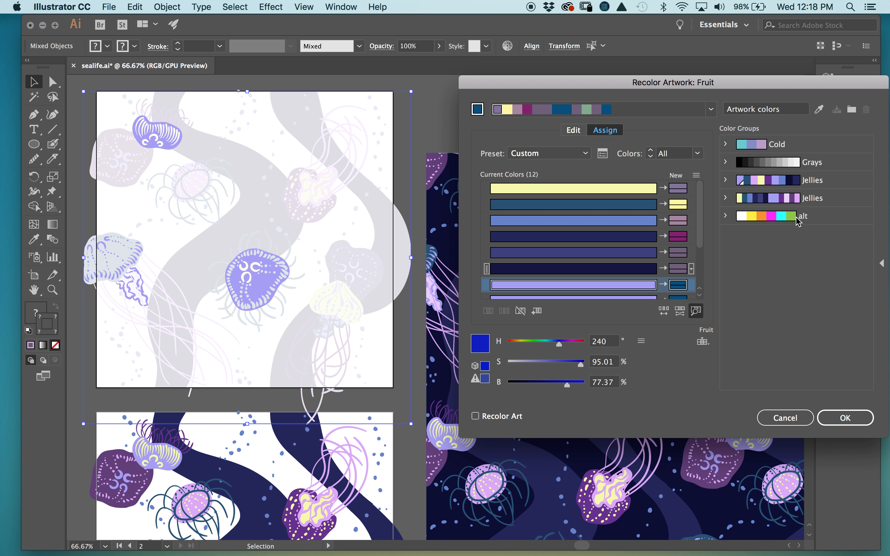
# - Try the Grays group, then apply the alt group's magenta, yellow, cyan and orange palette
pyautogui.moveTo(756, 89); pyautogui.dragTo(673, 95)
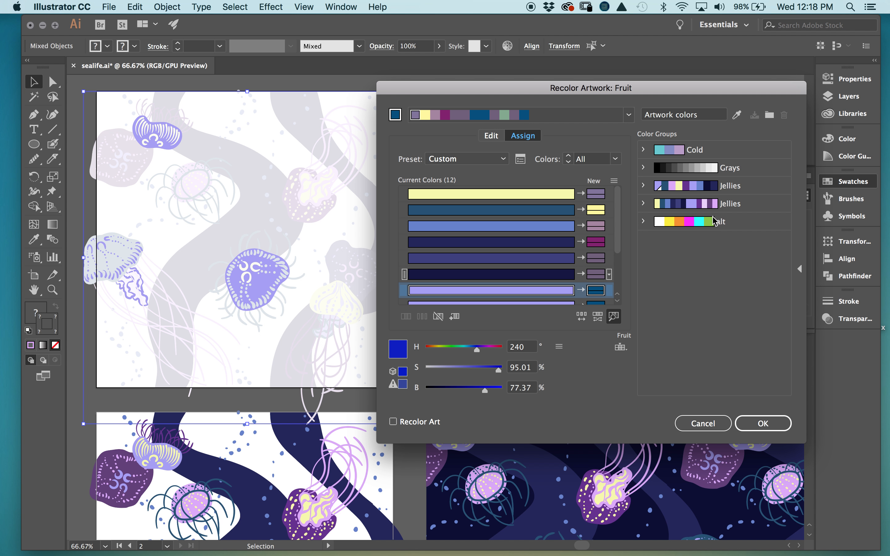
pyautogui.click(700, 168)
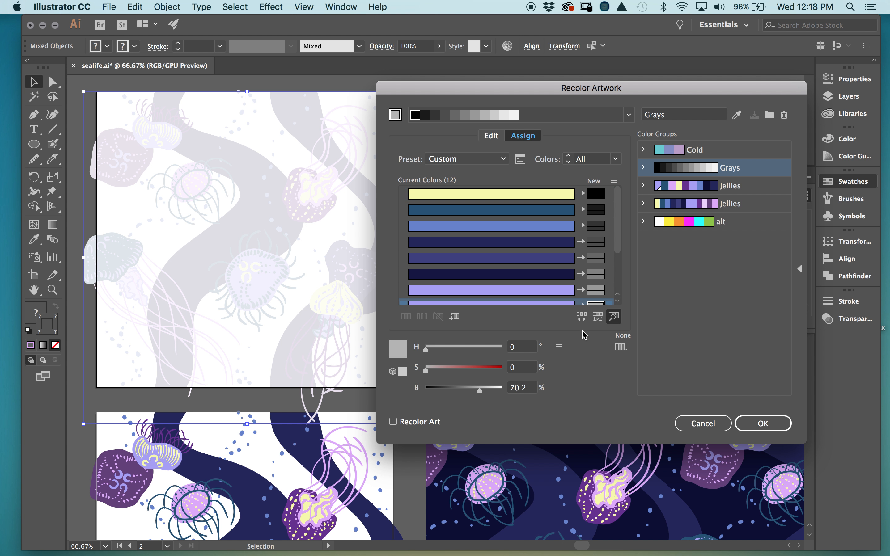
pyautogui.click(614, 317)
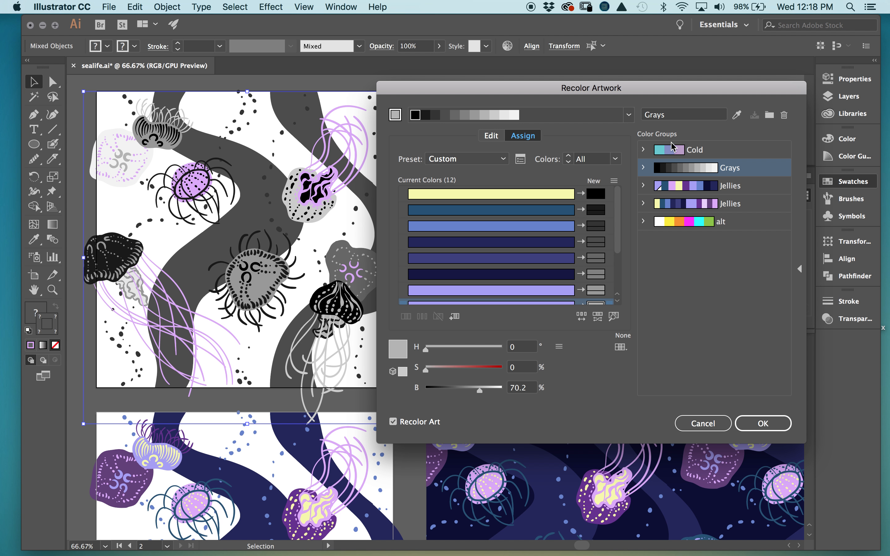
pyautogui.click(679, 168)
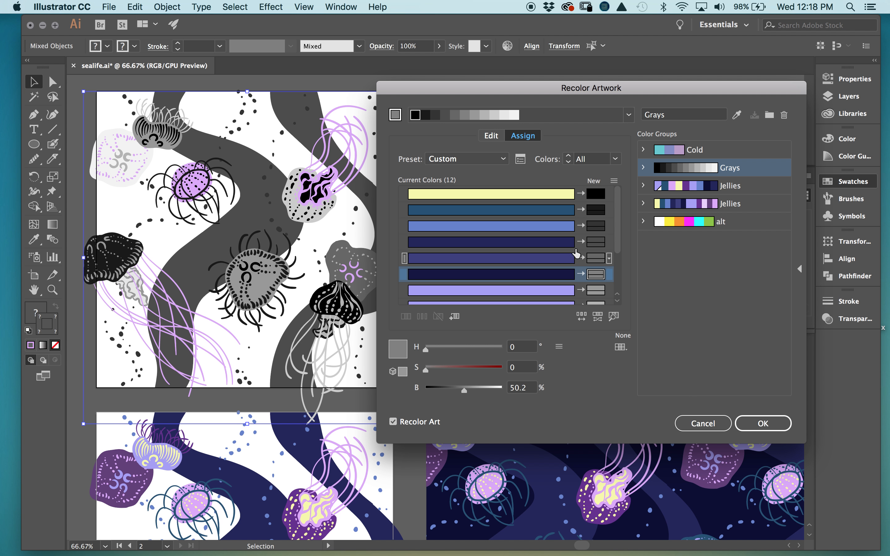
pyautogui.click(685, 222)
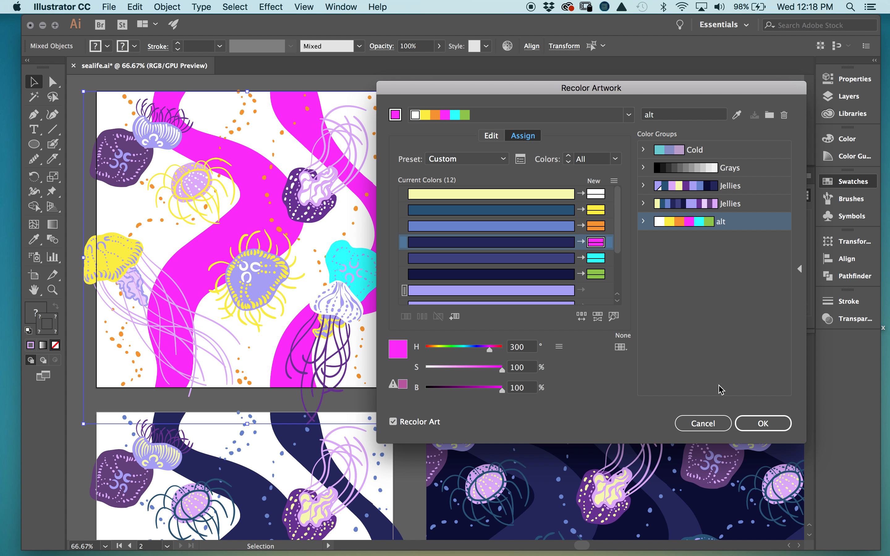
pyautogui.click(763, 423)
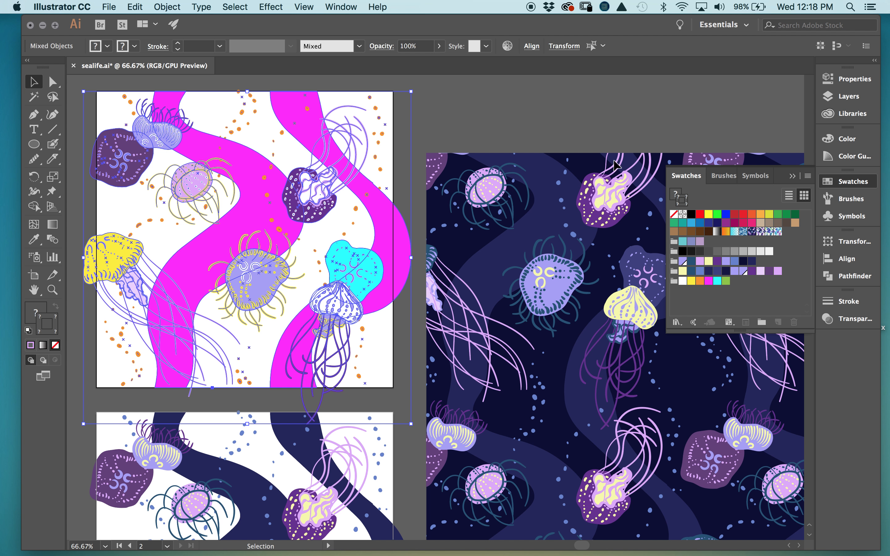
# - Zoom out, show the Layers panel, and move the jellyfish pattern rectangle up and right
pyautogui.click(612, 134)
pyautogui.press('super+minus')
pyautogui.press('super+minus')
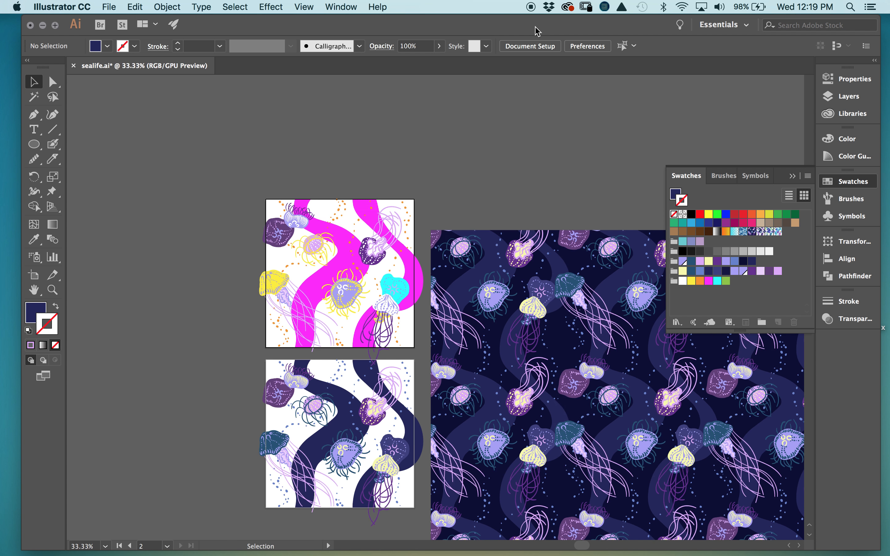
pyautogui.moveTo(559, 354); pyautogui.dragTo(449, 236)
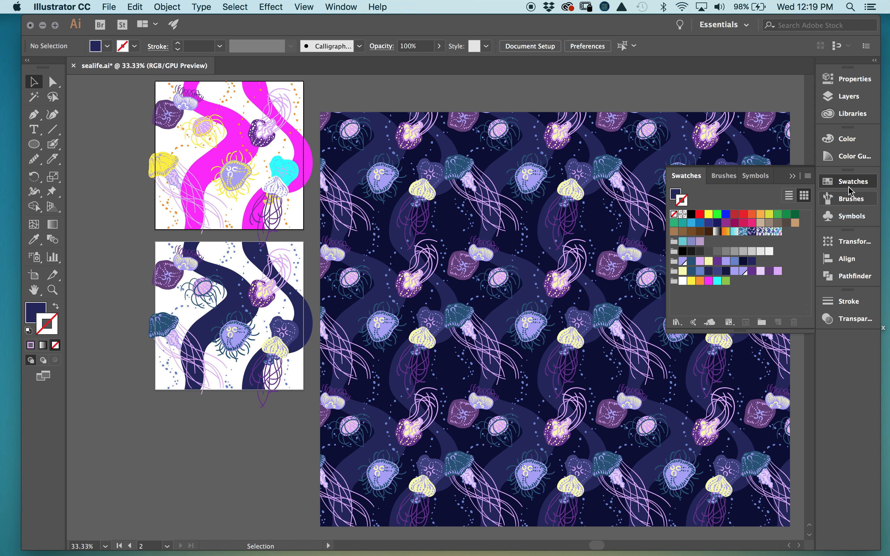
pyautogui.click(794, 176)
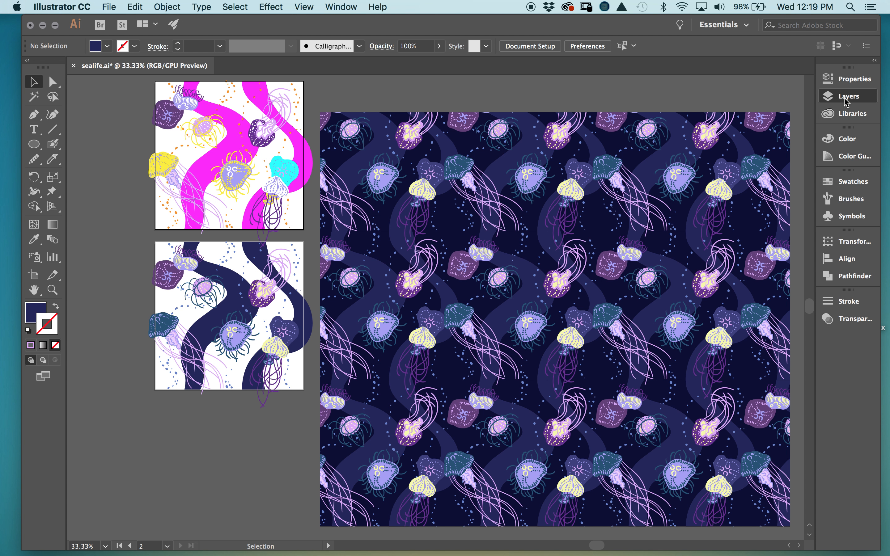
pyautogui.click(846, 97)
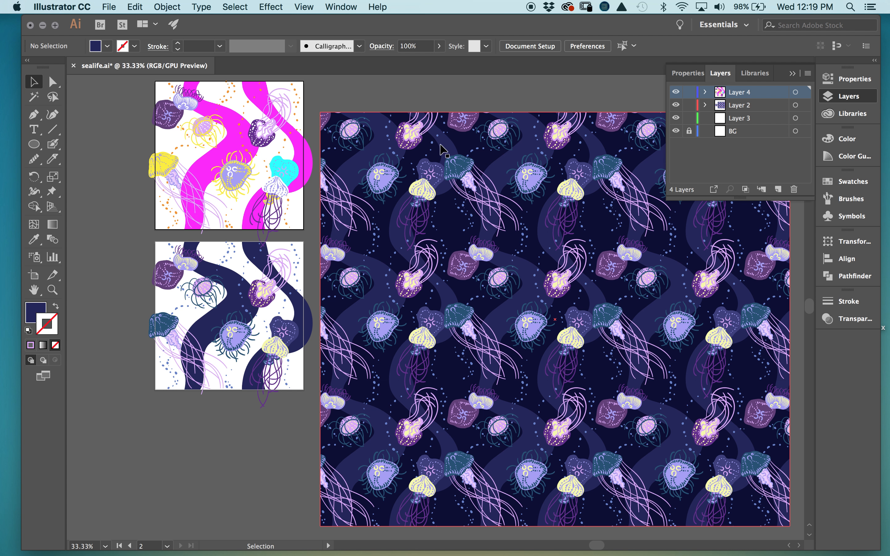
pyautogui.moveTo(451, 183); pyautogui.dragTo(457, 143)
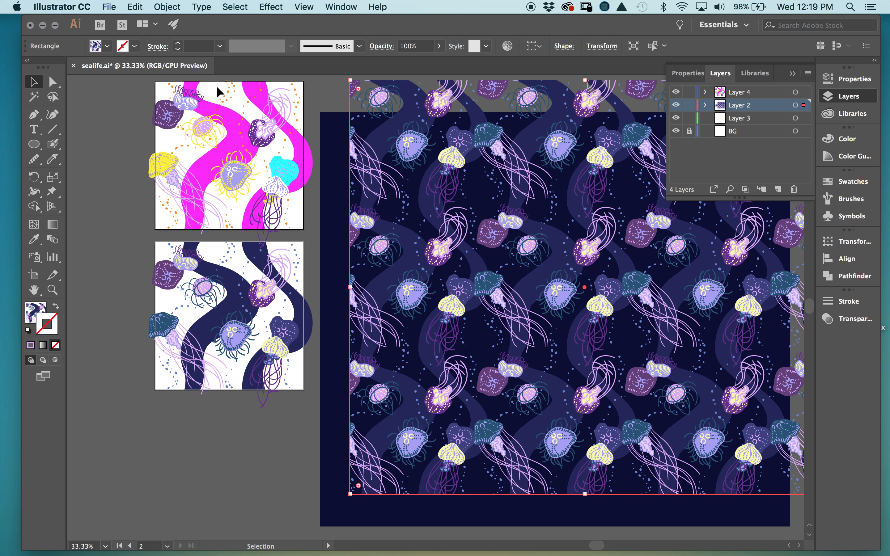
# - Marquee-select the whole magenta jellyfish tile and show Window > Pattern Options
pyautogui.scroll(3, 237, 151)
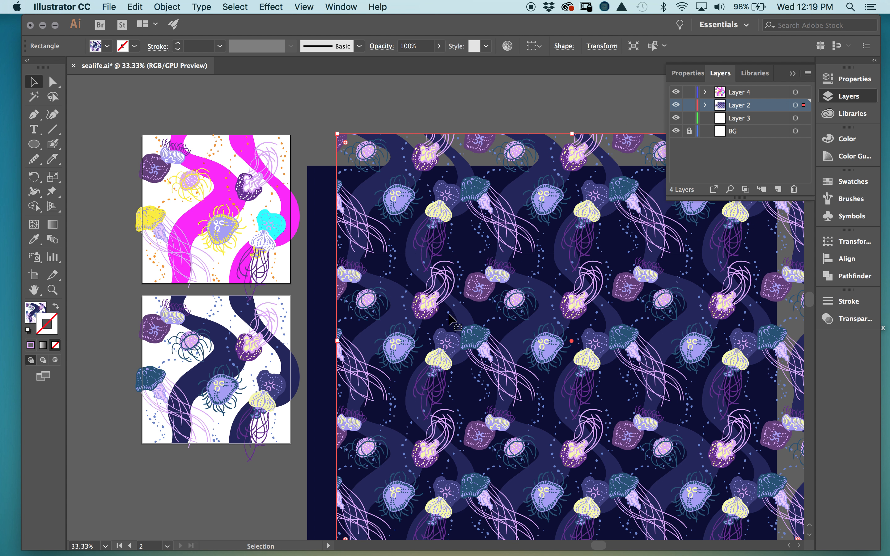
pyautogui.click(153, 134)
pyautogui.moveTo(135, 133); pyautogui.dragTo(304, 293)
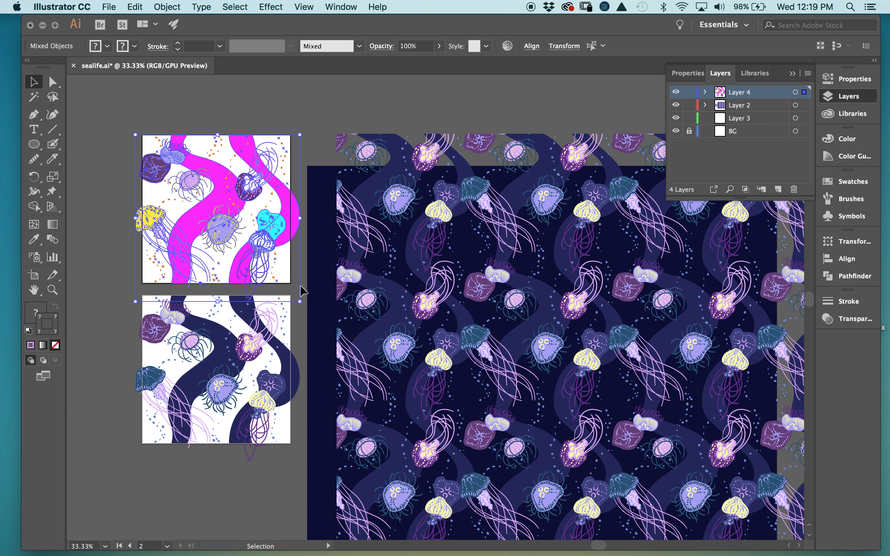
pyautogui.click(341, 6)
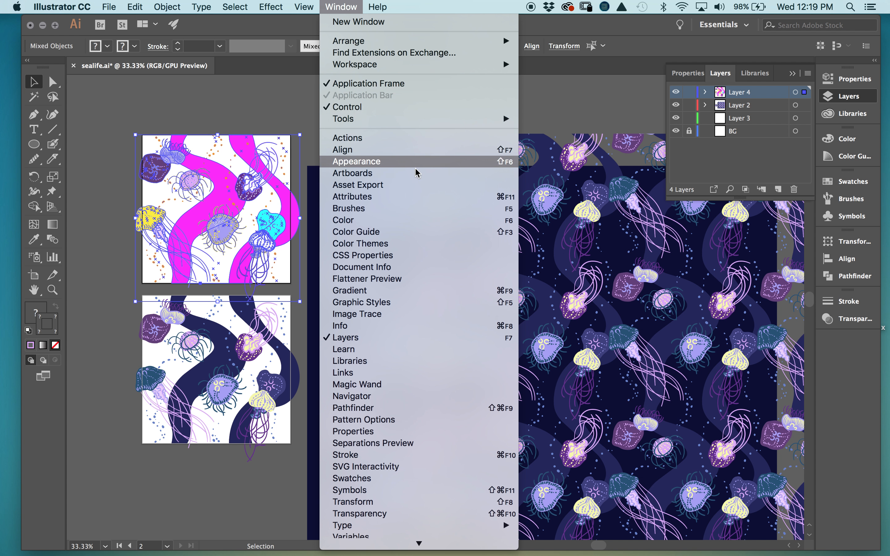
pyautogui.click(453, 419)
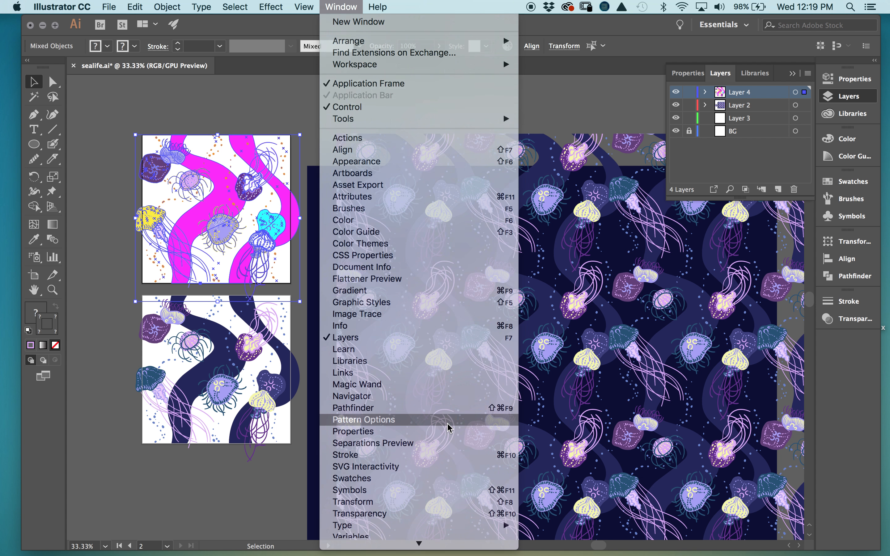
# - Make the selected magenta tile into the pattern swatch New Pattern 5
pyautogui.click(227, 251)
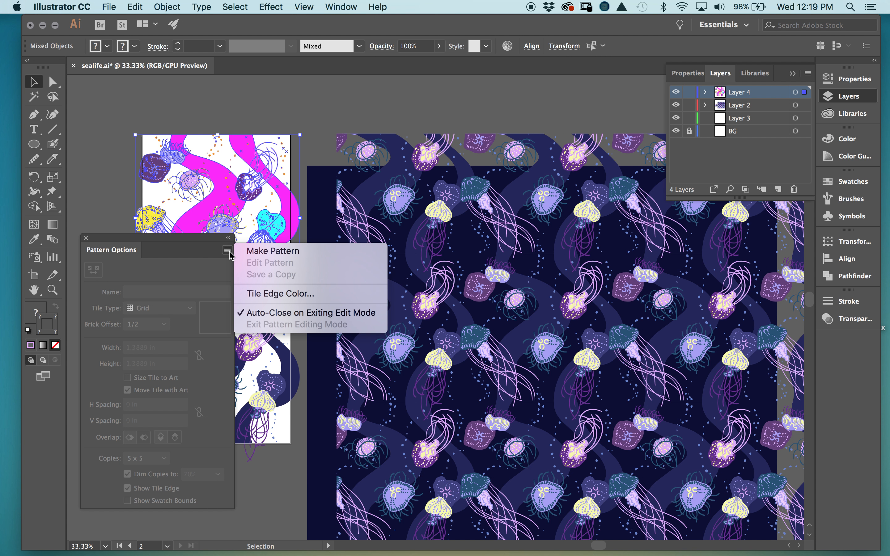
pyautogui.click(272, 251)
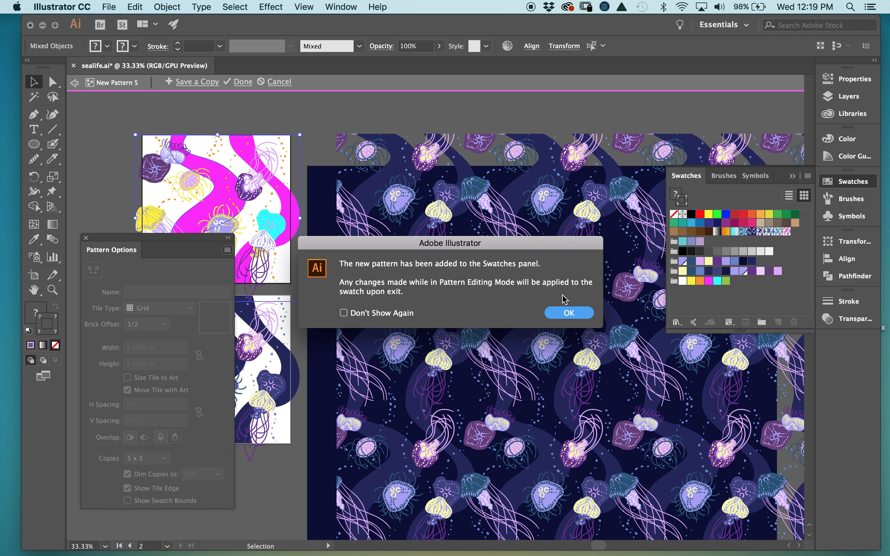
pyautogui.click(569, 316)
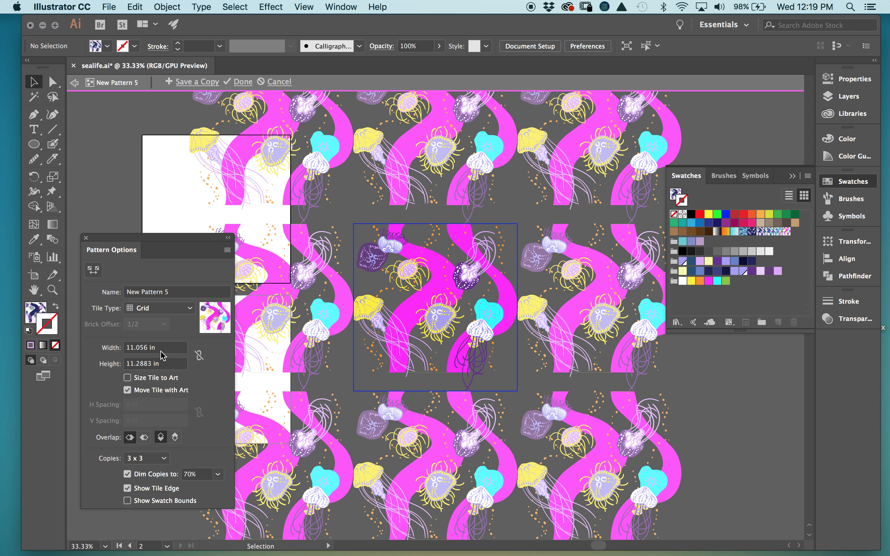
# - Set the New Pattern 5 tile width and height to 10 in each, then zoom in
pyautogui.click(134, 351)
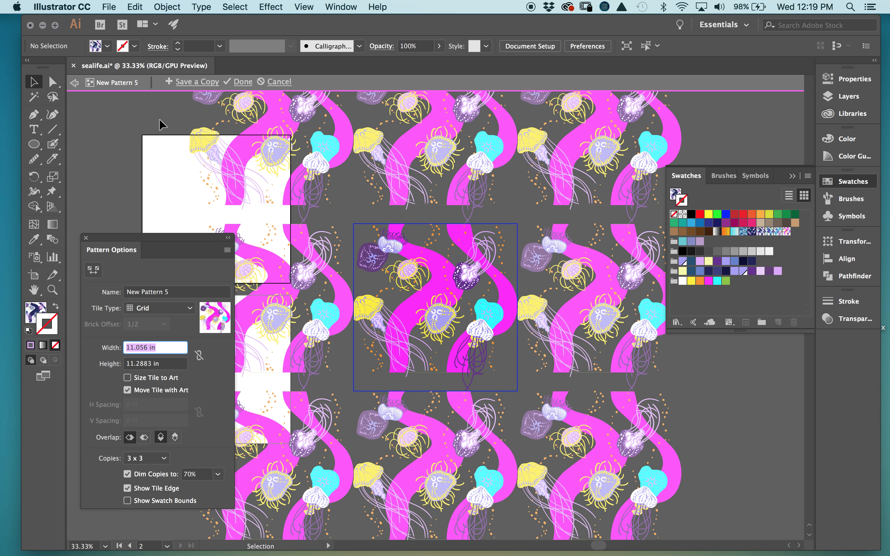
pyautogui.write('10')
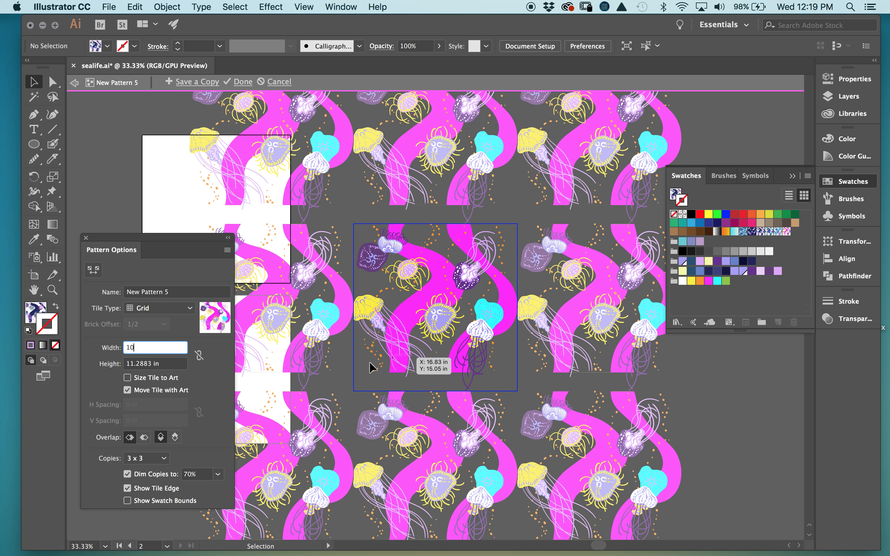
pyautogui.click(168, 365)
pyautogui.moveTo(169, 365); pyautogui.dragTo(126, 364)
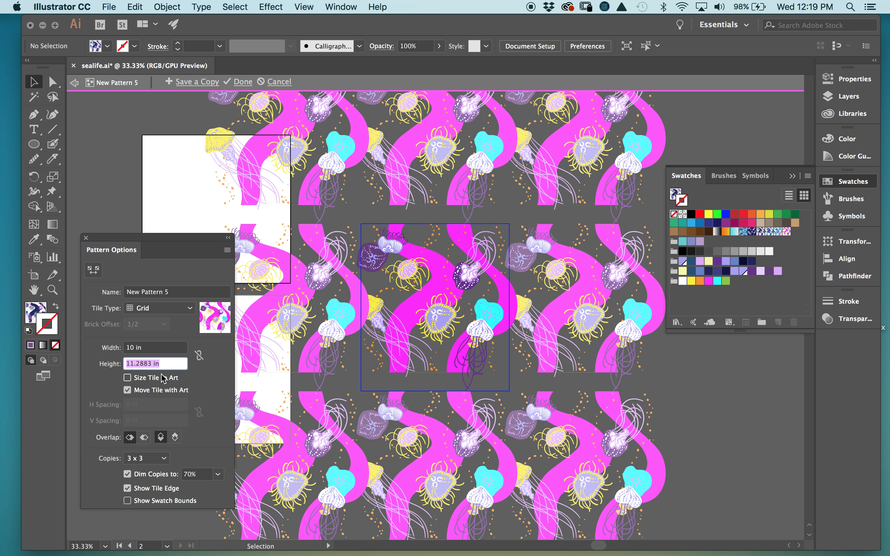
pyautogui.write('10')
pyautogui.click(167, 351)
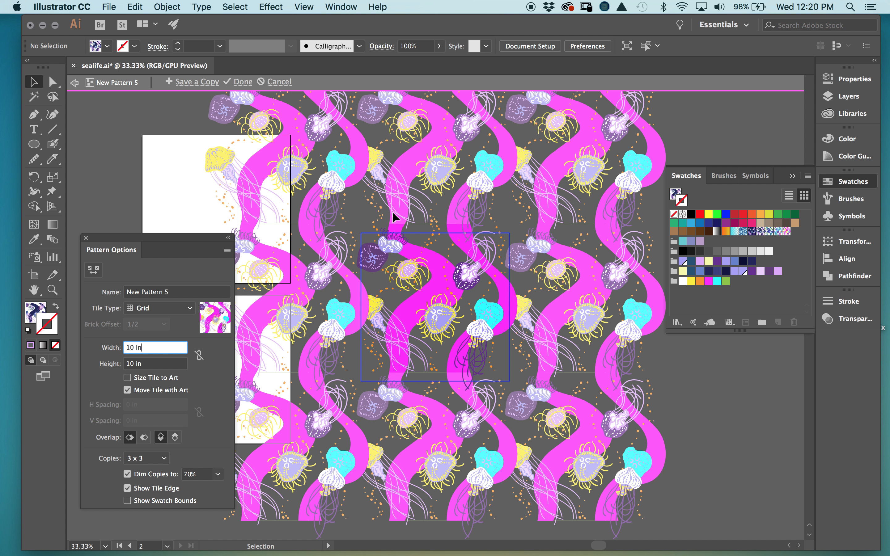
pyautogui.press('super+equal')
pyautogui.press('super+equal')
pyautogui.press('super+equal')
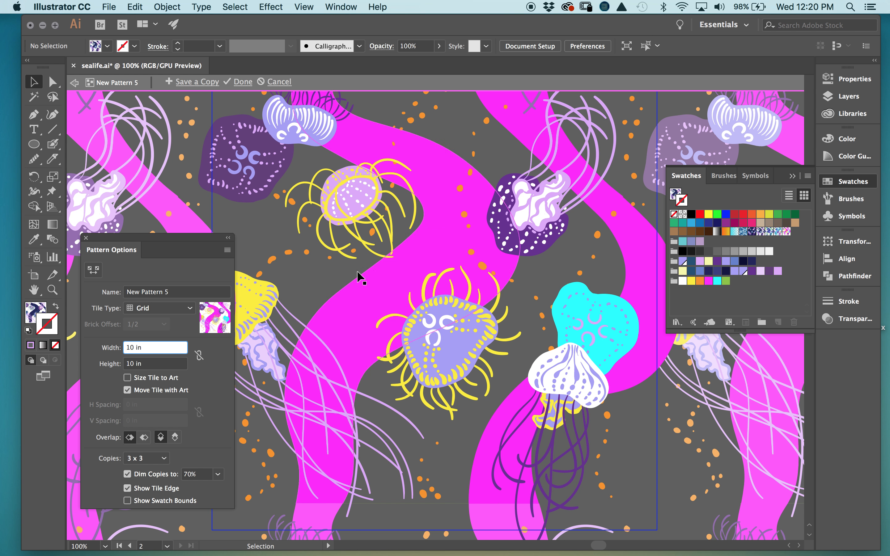
# - Move the yellow-tentacled, central and upper-right purple jellyfish to new spots in the tile
pyautogui.moveTo(357, 199); pyautogui.dragTo(401, 207)
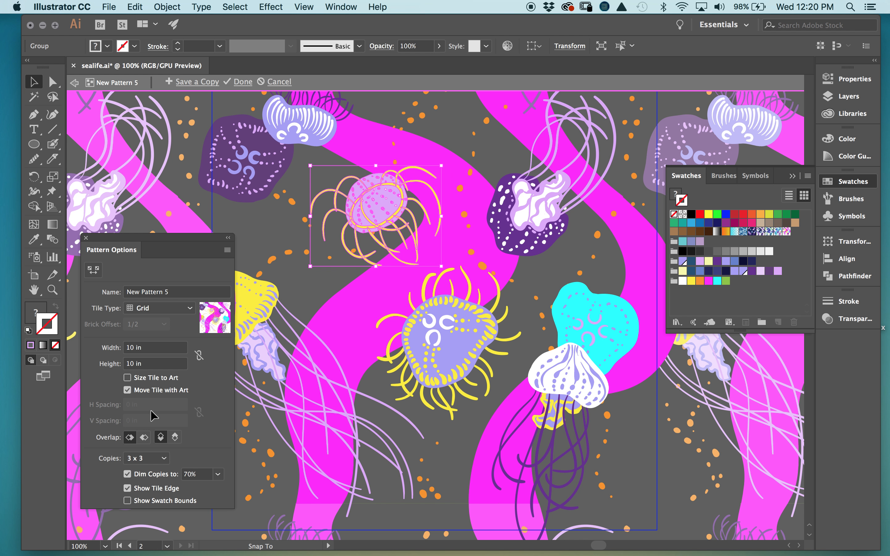
pyautogui.moveTo(457, 354); pyautogui.dragTo(448, 349)
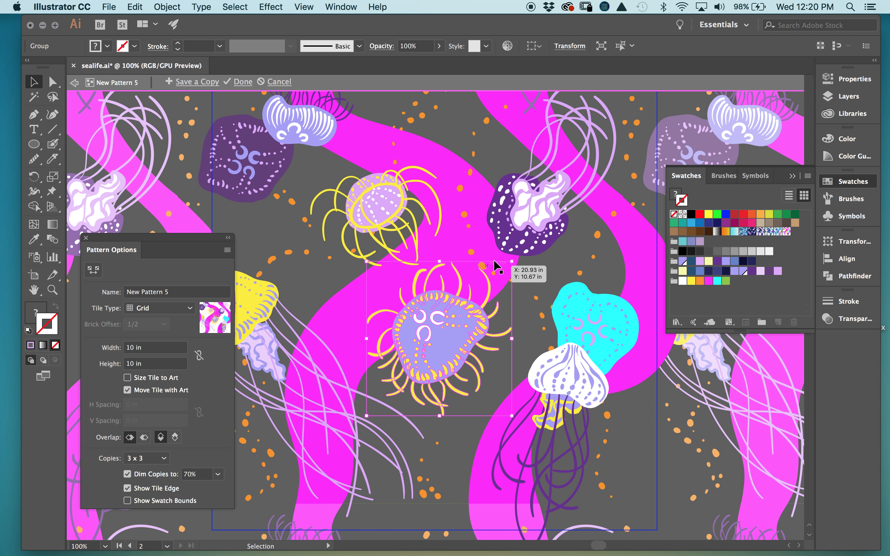
pyautogui.moveTo(539, 240)
pyautogui.mouseDown()
pyautogui.moveTo(552, 278)
pyautogui.moveTo(528, 249)
pyautogui.mouseUp()
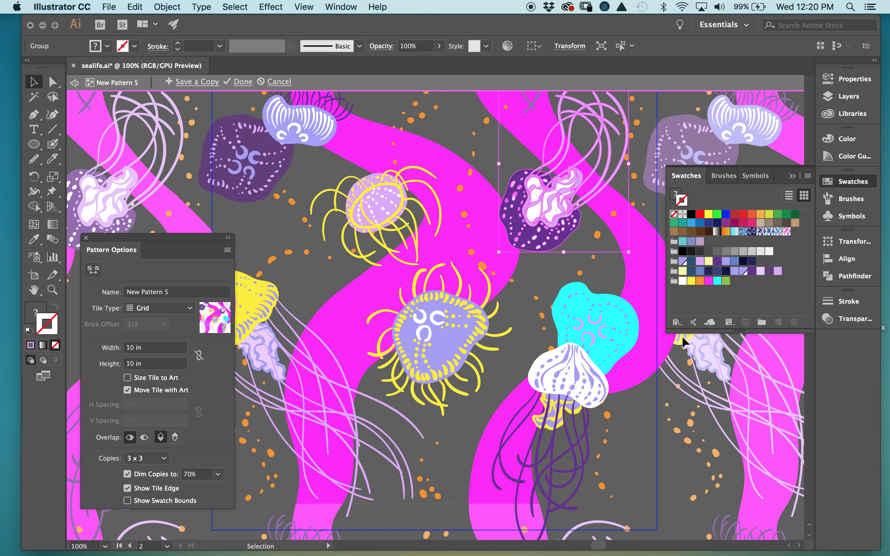
# - Try the right-in-front, bottom-in-front and top-in-front overlap settings for the tile copies
pyautogui.hscroll(7, 584, 321)
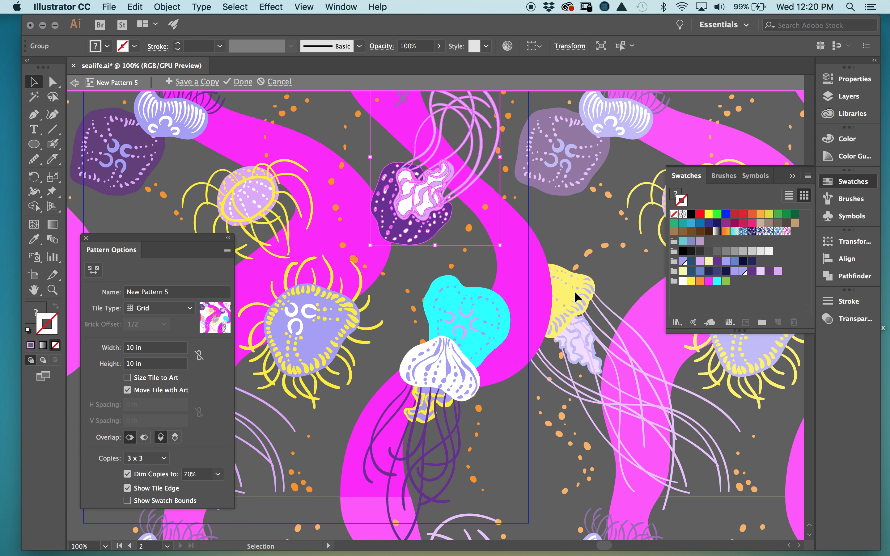
pyautogui.click(145, 438)
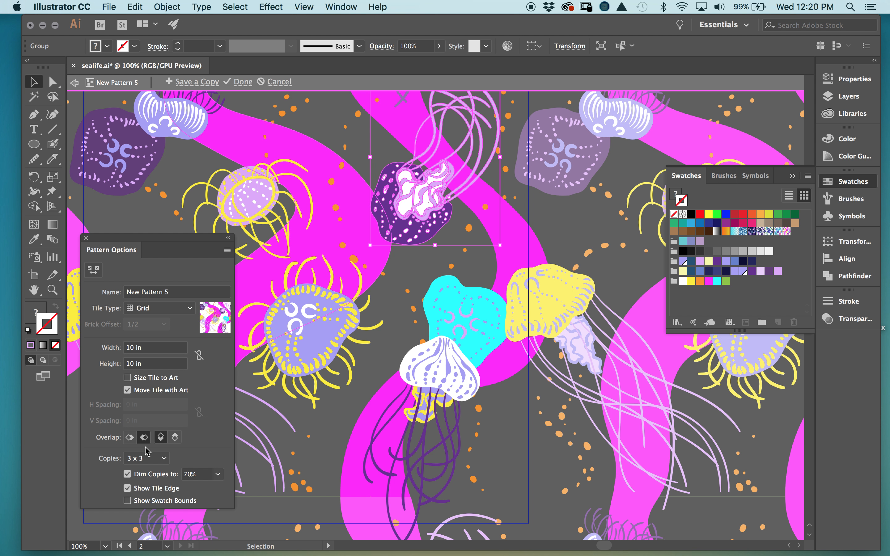
pyautogui.click(176, 438)
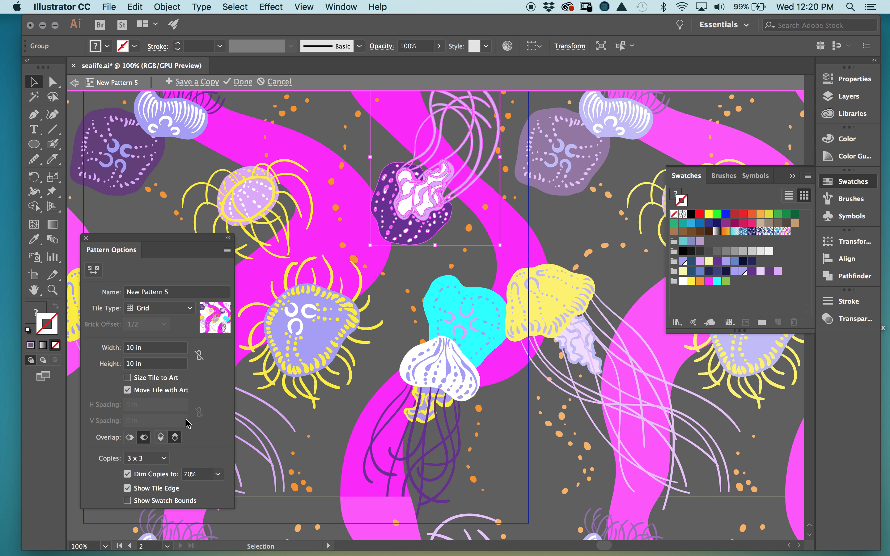
pyautogui.click(163, 439)
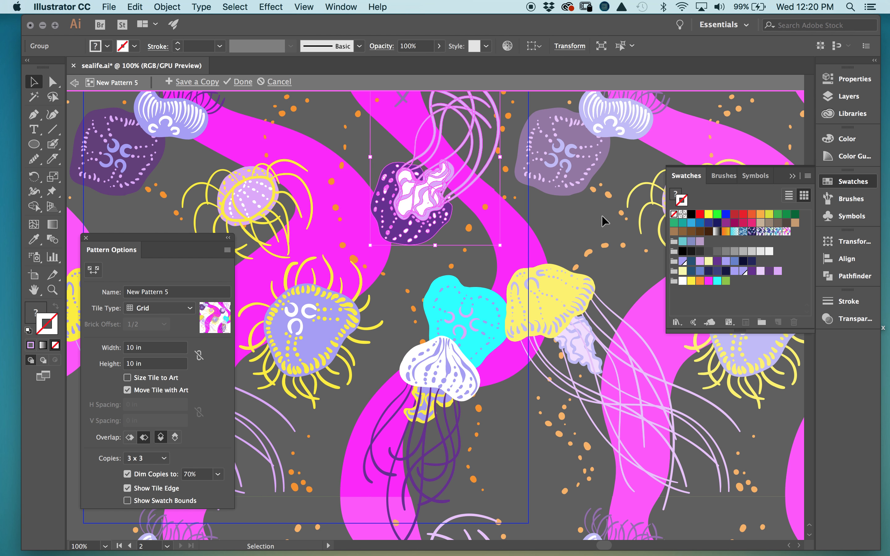
# - Relaunch Illustrator after the crash and reopen the recovered 'sealife [Recovered].ai' document
pyautogui.click(584, 226)
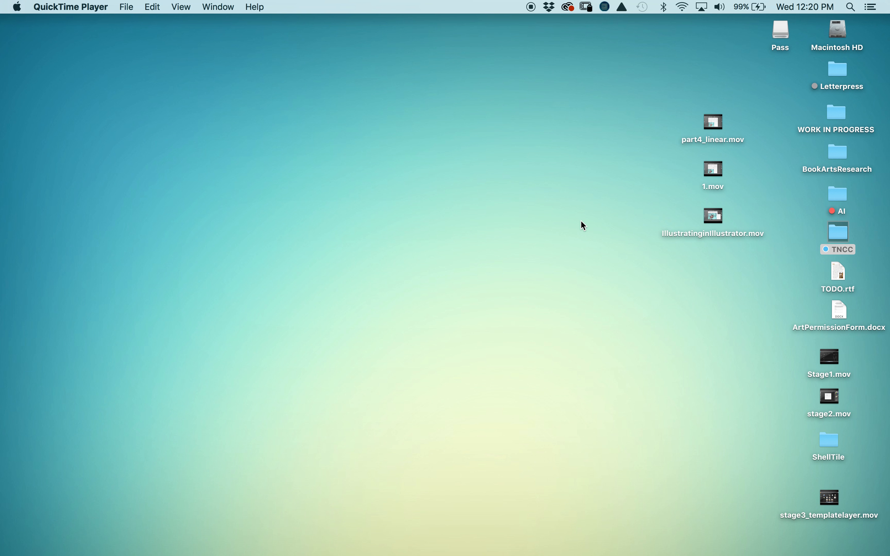
pyautogui.moveTo(643, 554)
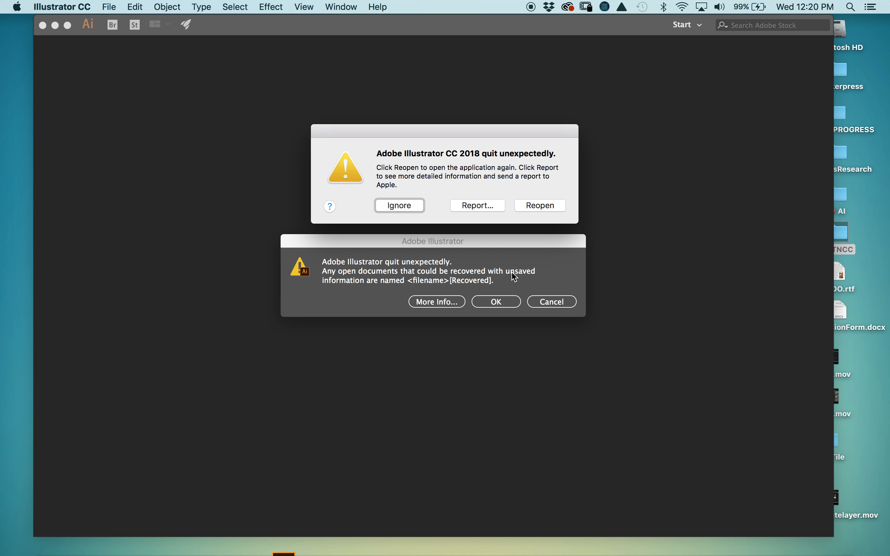
pyautogui.click(530, 204)
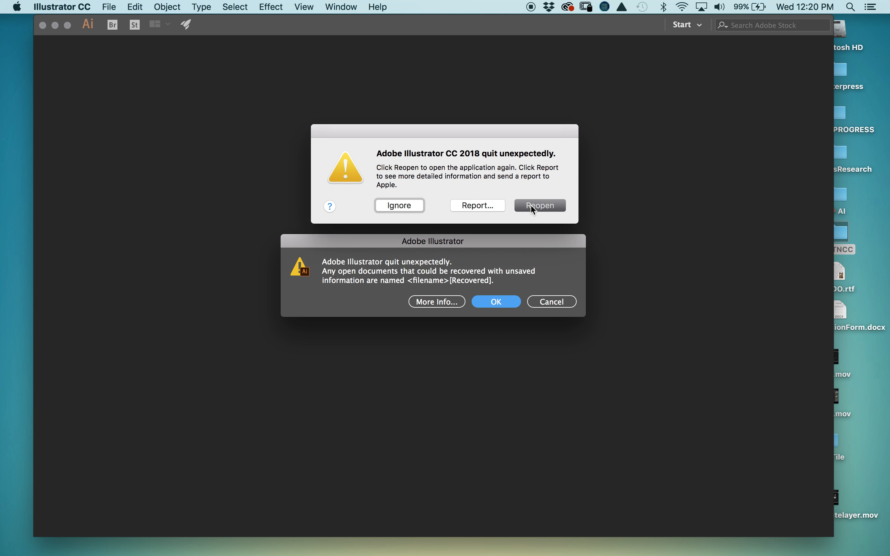
pyautogui.click(502, 307)
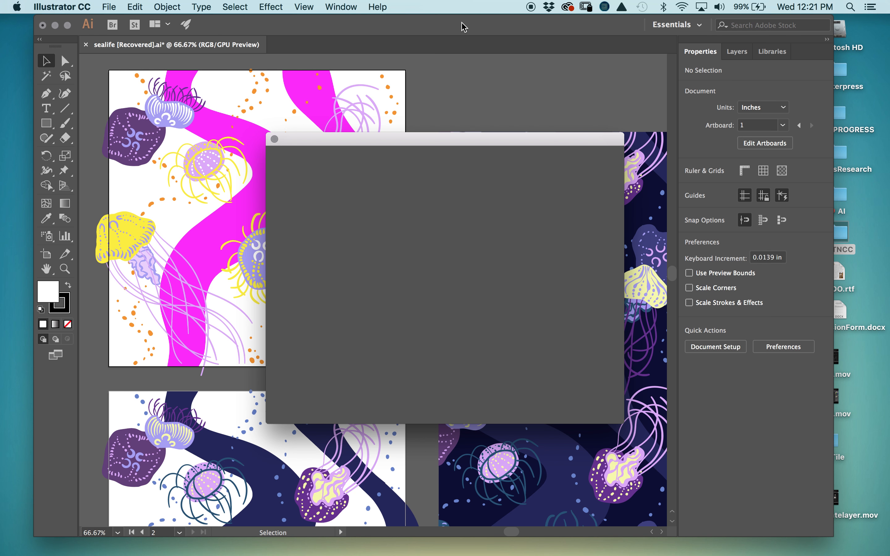
# - Select the magenta jellyfish artwork and make it into a new pattern via Pattern Options
pyautogui.click(578, 409)
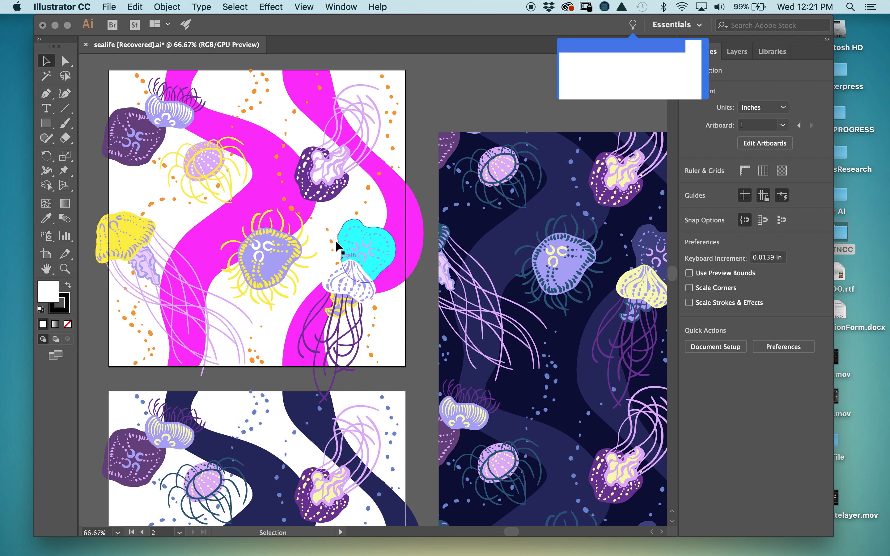
pyautogui.click(689, 87)
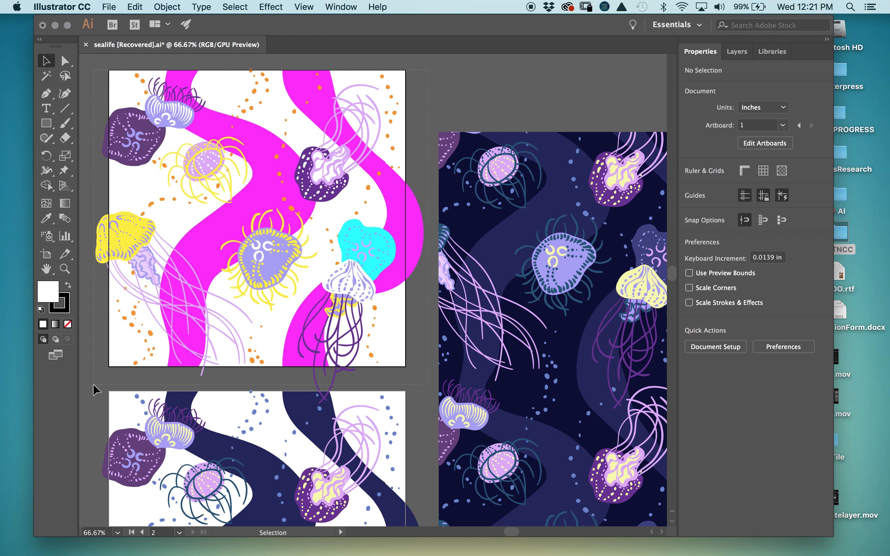
pyautogui.moveTo(93, 388); pyautogui.dragTo(326, 43)
pyautogui.click(341, 7)
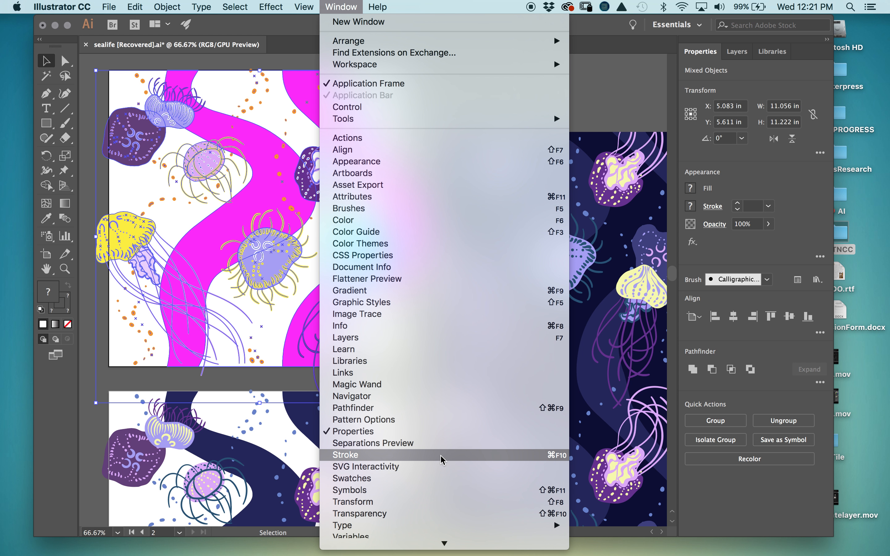
pyautogui.click(433, 420)
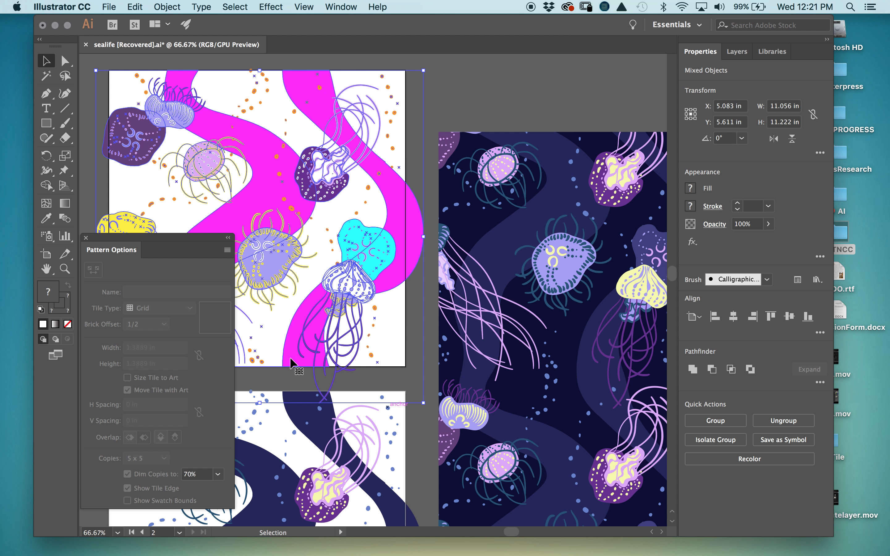
pyautogui.click(227, 250)
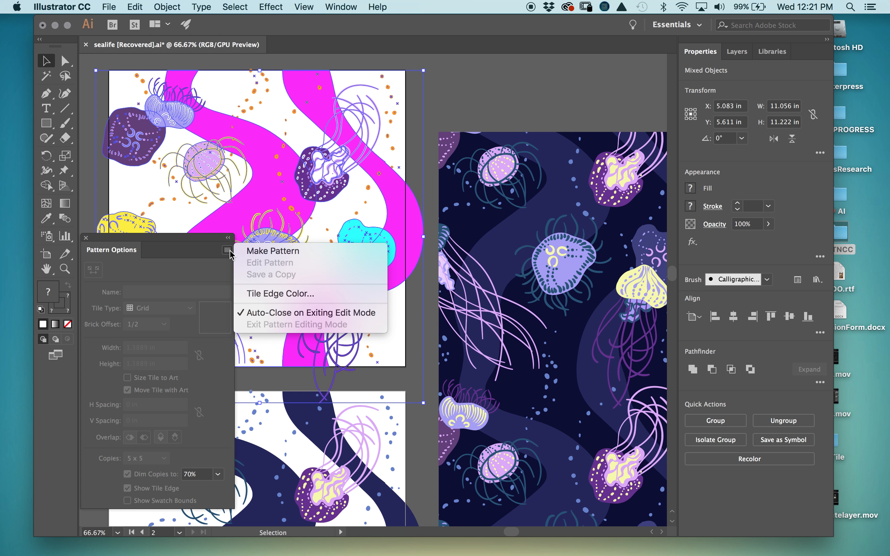
pyautogui.click(250, 250)
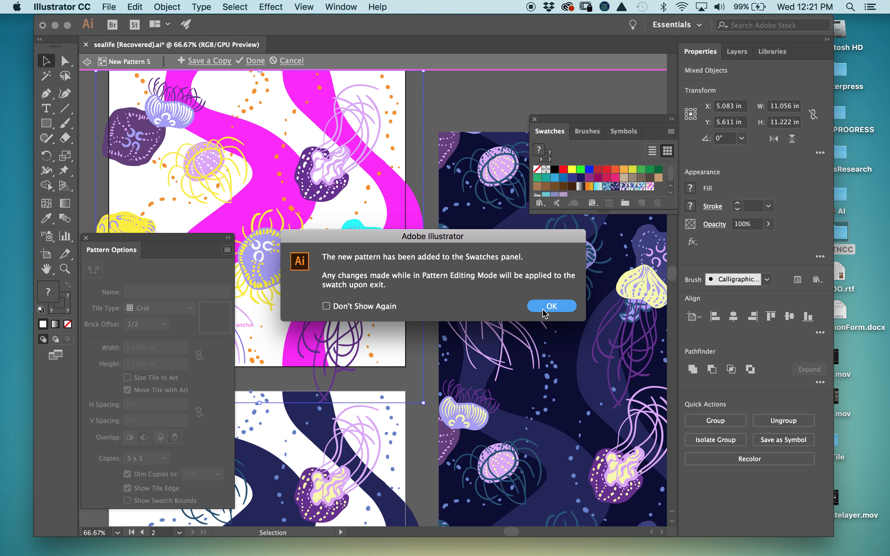
pyautogui.click(543, 311)
# - Size the New Pattern 5 tile to 10 in by 10 in, change the overlap, and finish editing
pyautogui.click(173, 350)
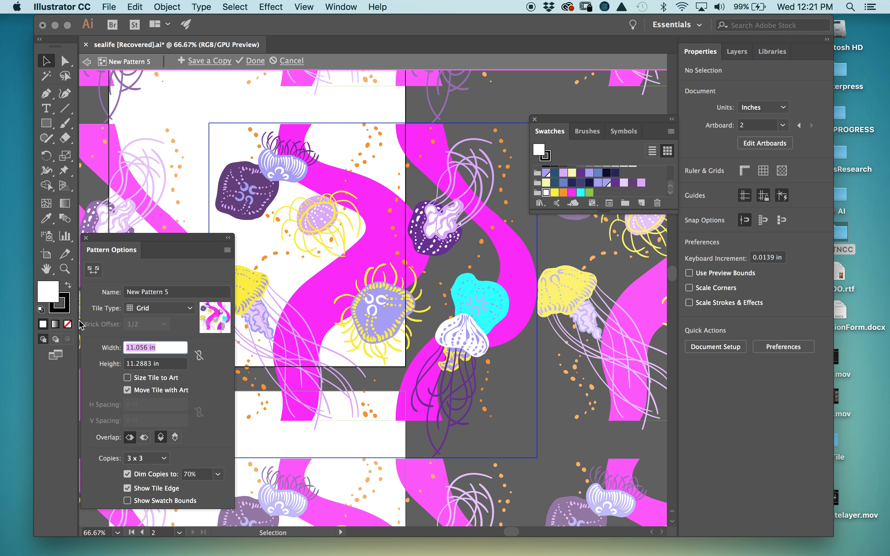
pyautogui.write('10')
pyautogui.click(133, 366)
pyautogui.write('10')
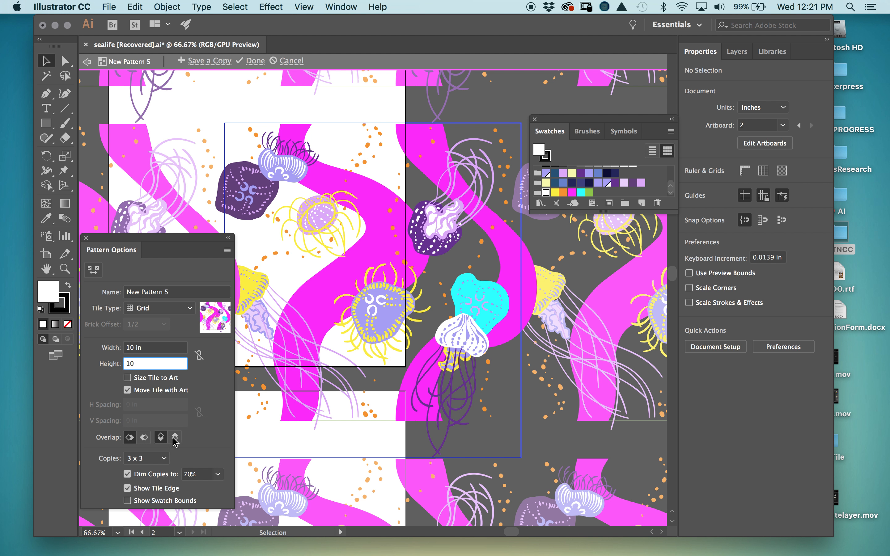
pyautogui.click(144, 437)
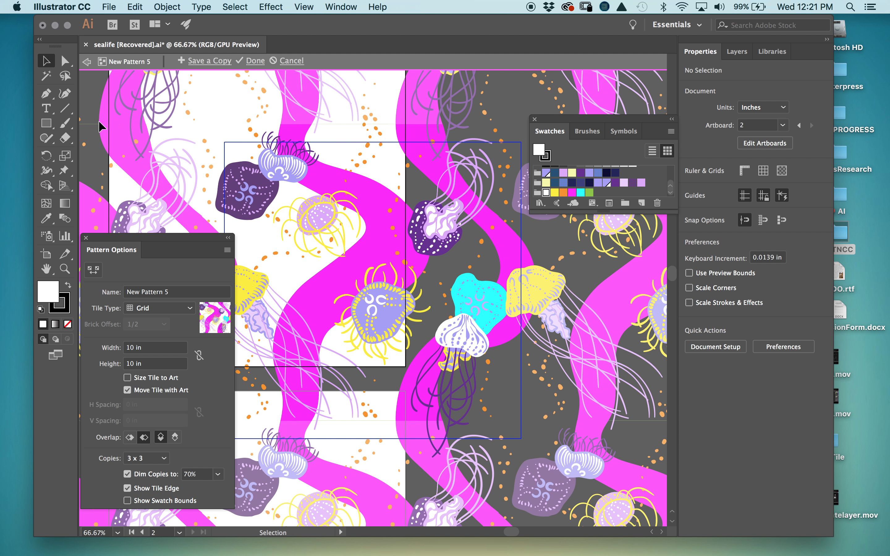
pyautogui.doubleClick(509, 106)
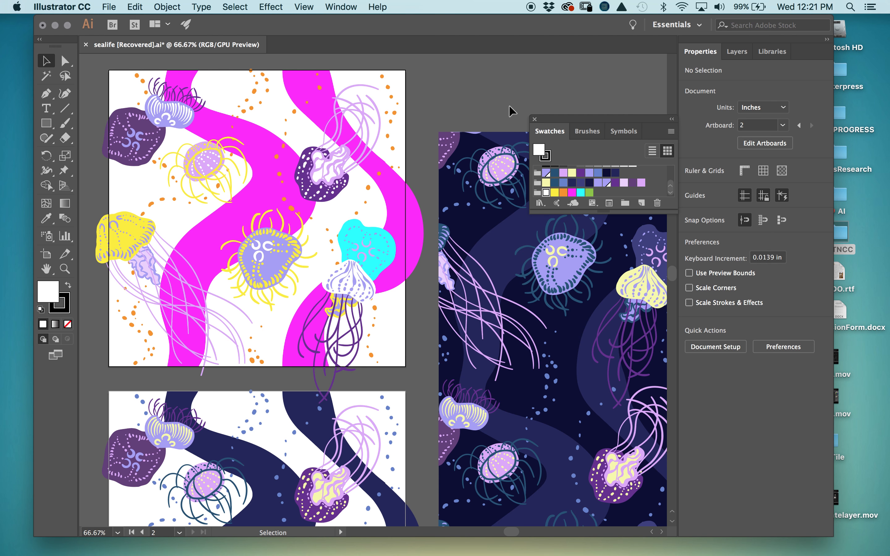
# - Zoom out to the whole square, unlock Layer 2 and Layer 3, and shift the square up-right
pyautogui.moveTo(516, 318); pyautogui.dragTo(300, 257)
pyautogui.press('super+minus')
pyautogui.press('super+minus')
pyautogui.press('super+minus')
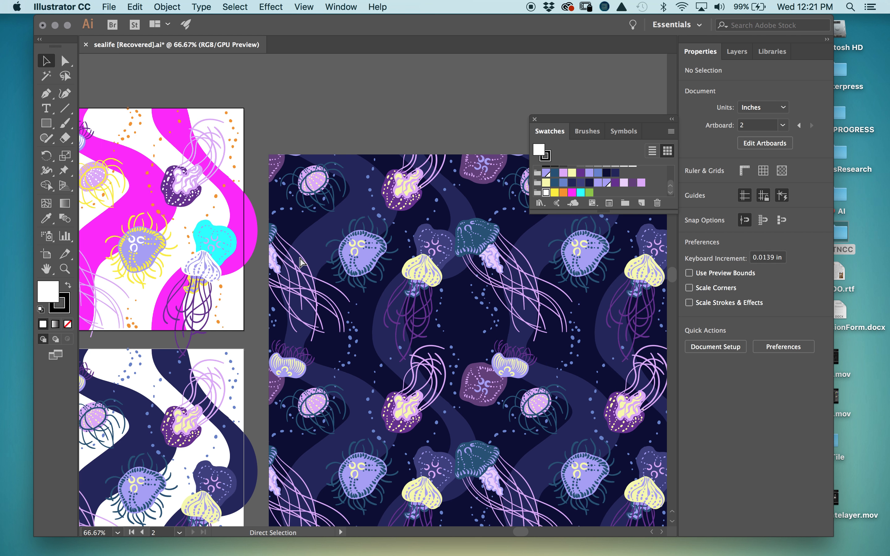
pyautogui.hscroll(5, 463, 318)
pyautogui.scroll(-3, 463, 318)
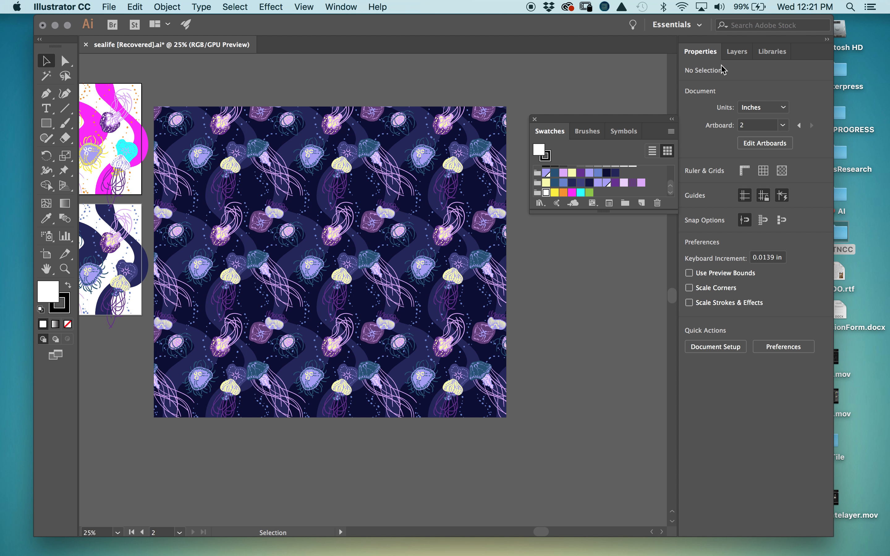
pyautogui.click(737, 51)
pyautogui.moveTo(701, 83); pyautogui.dragTo(702, 97)
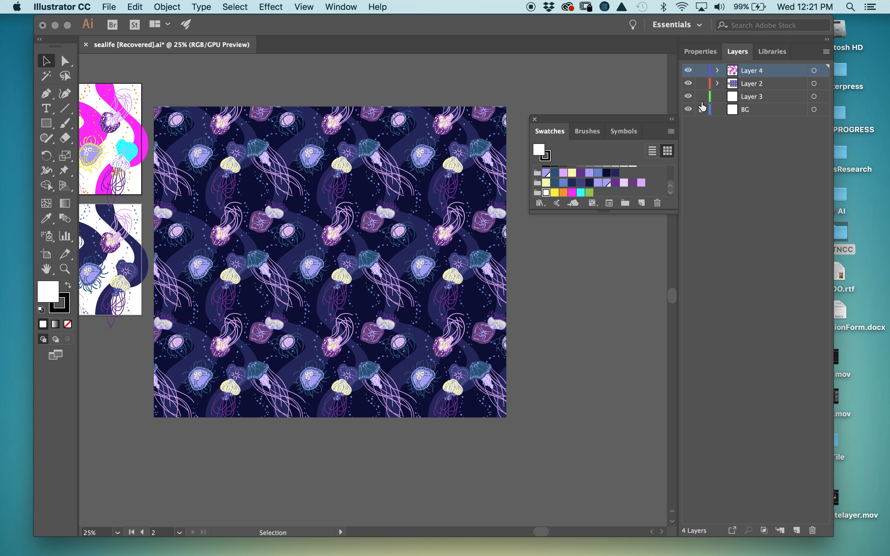
pyautogui.moveTo(342, 238); pyautogui.dragTo(372, 220)
# - Try each jellyfish pattern swatch as the square's fill, ending on the magenta one
pyautogui.click(650, 170)
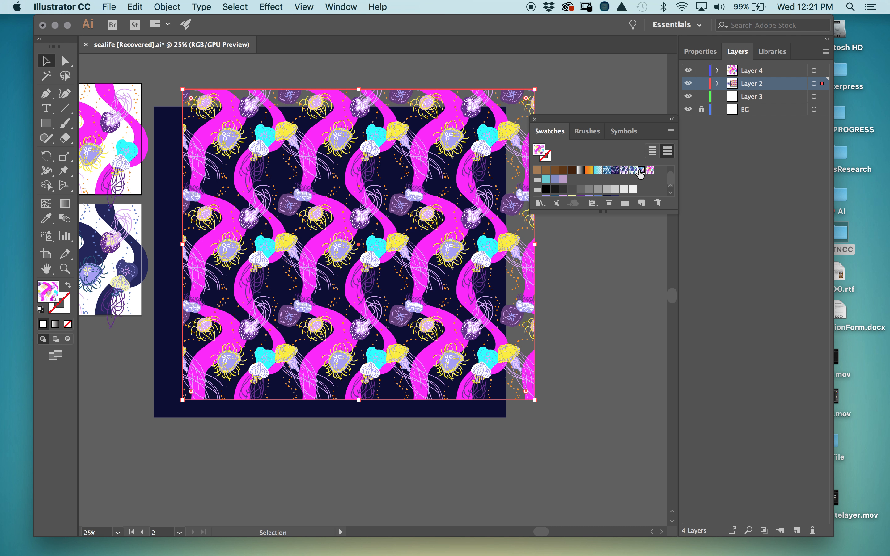
pyautogui.click(640, 170)
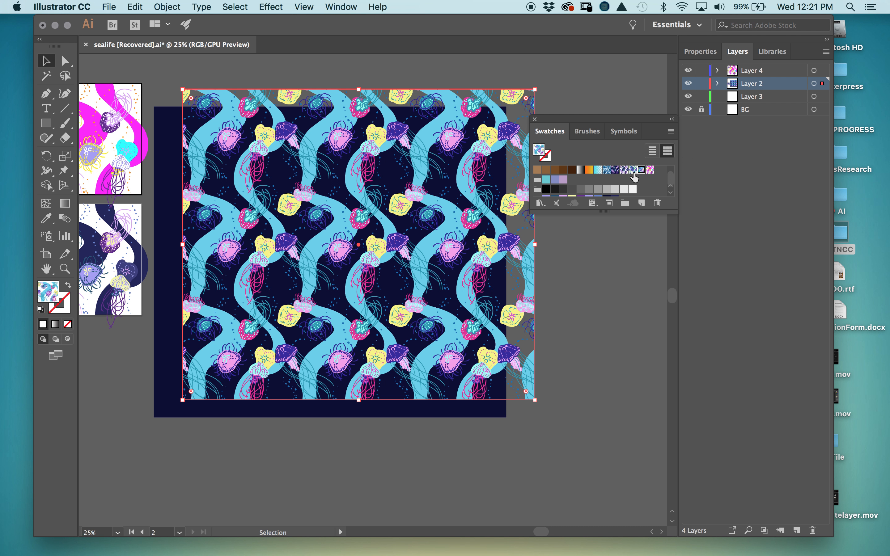
pyautogui.click(633, 169)
pyautogui.click(624, 170)
pyautogui.click(614, 171)
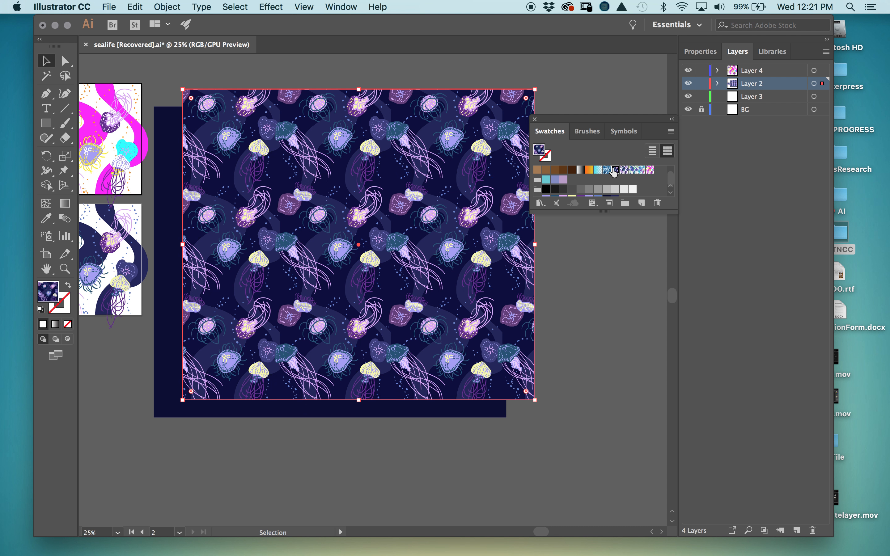
pyautogui.click(633, 170)
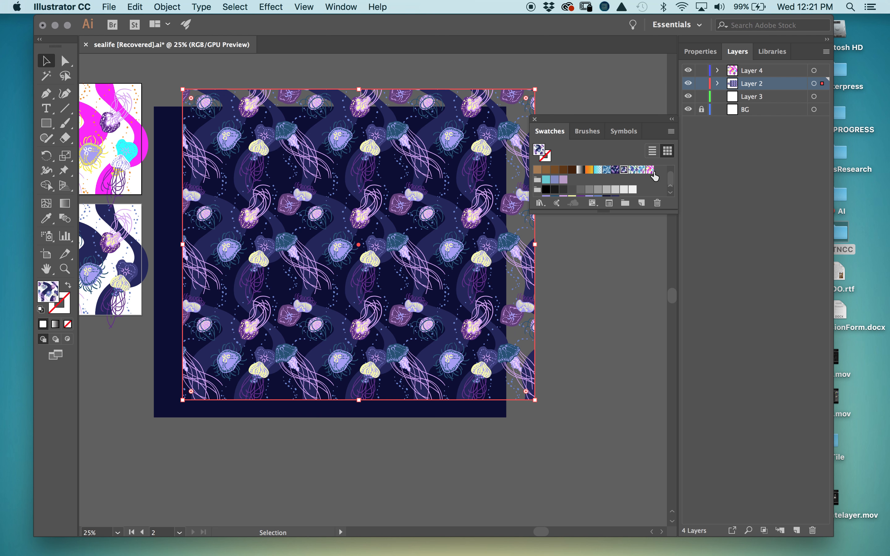
pyautogui.click(650, 170)
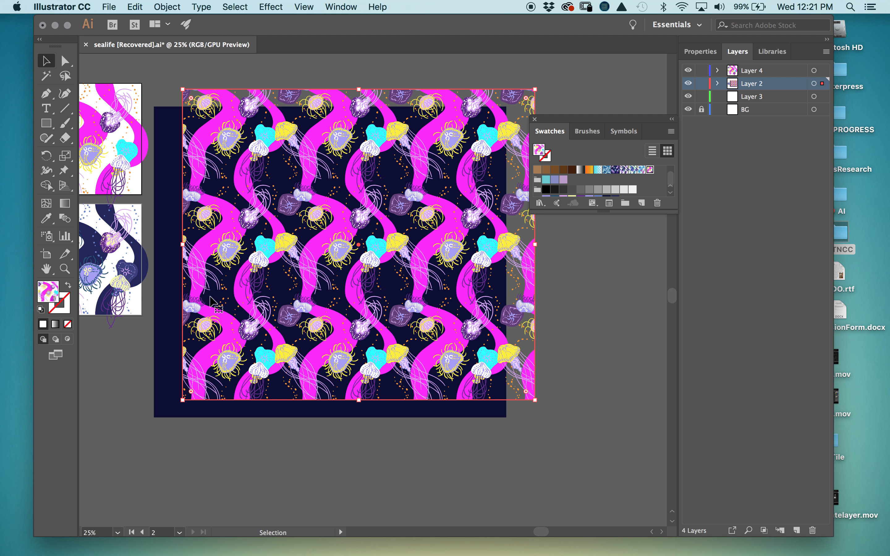
# - Change the navy background rectangle's fill to pale cream FFF4B0
pyautogui.click(166, 259)
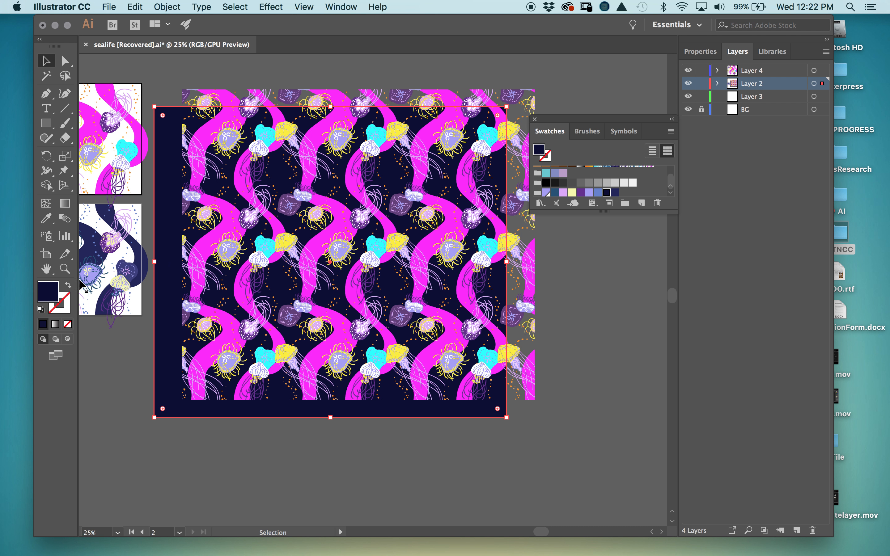
pyautogui.doubleClick(54, 287)
pyautogui.click(465, 340)
pyautogui.moveTo(421, 297); pyautogui.dragTo(331, 185)
pyautogui.click(576, 212)
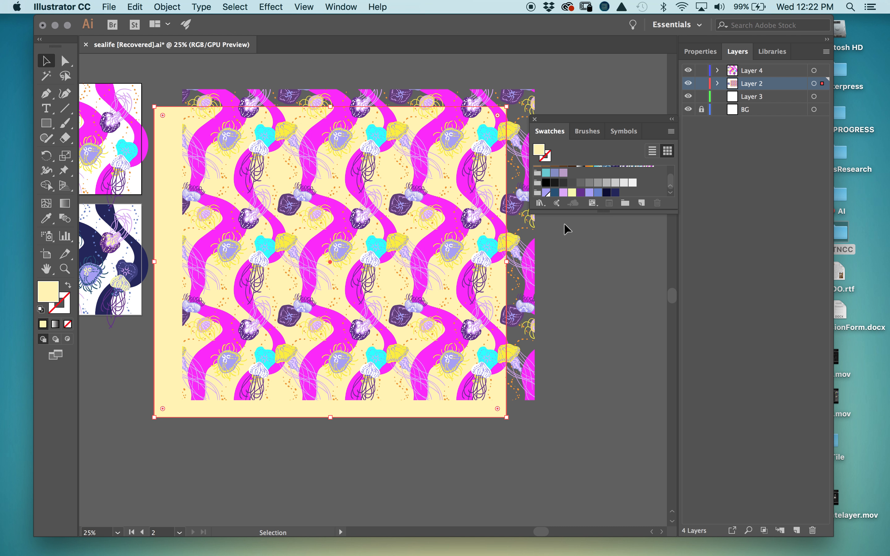
# - Align the pattern square over the cream rectangle and fill it with the dark-blue jellyfish pattern
pyautogui.moveTo(441, 269); pyautogui.dragTo(554, 362)
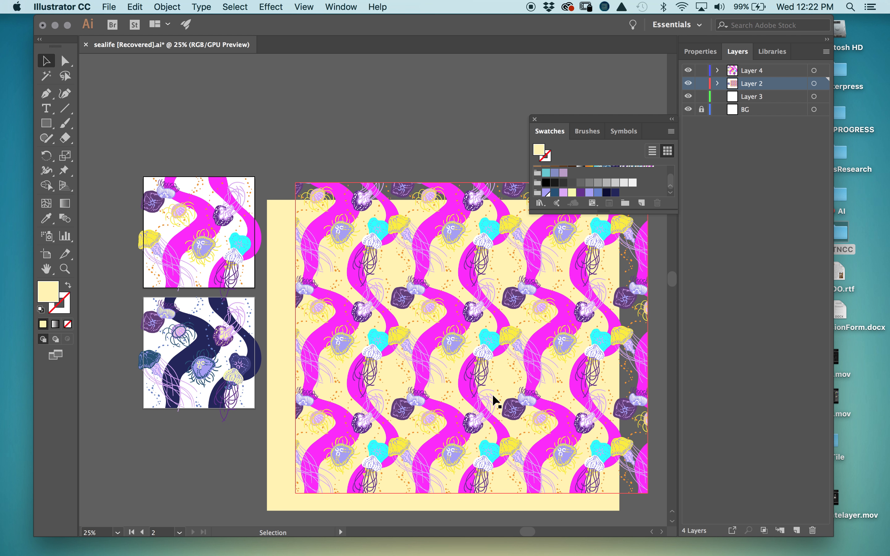
pyautogui.moveTo(383, 309); pyautogui.dragTo(589, 182)
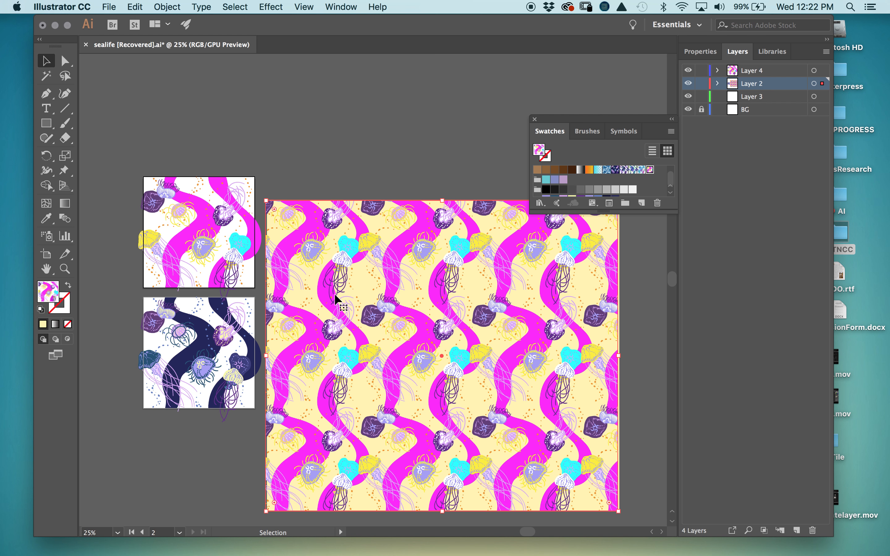
pyautogui.moveTo(550, 330); pyautogui.dragTo(546, 301)
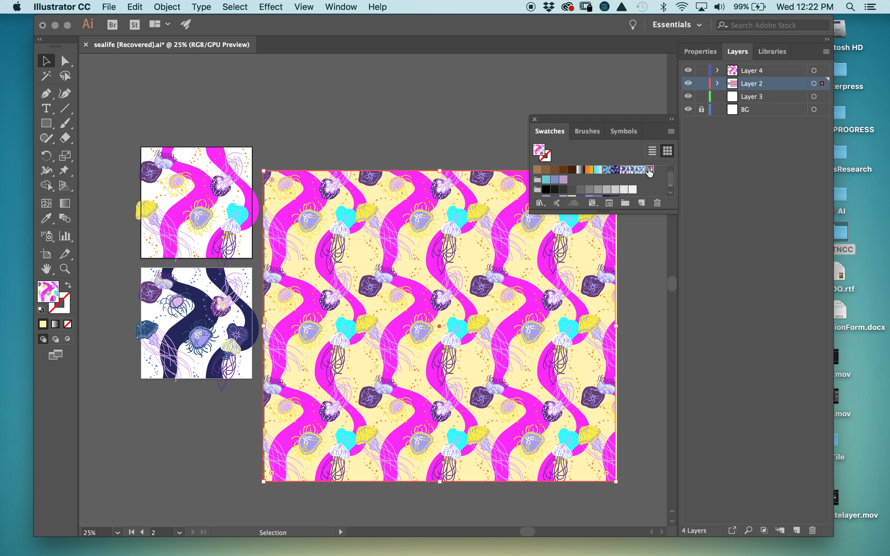
pyautogui.click(641, 171)
pyautogui.click(632, 171)
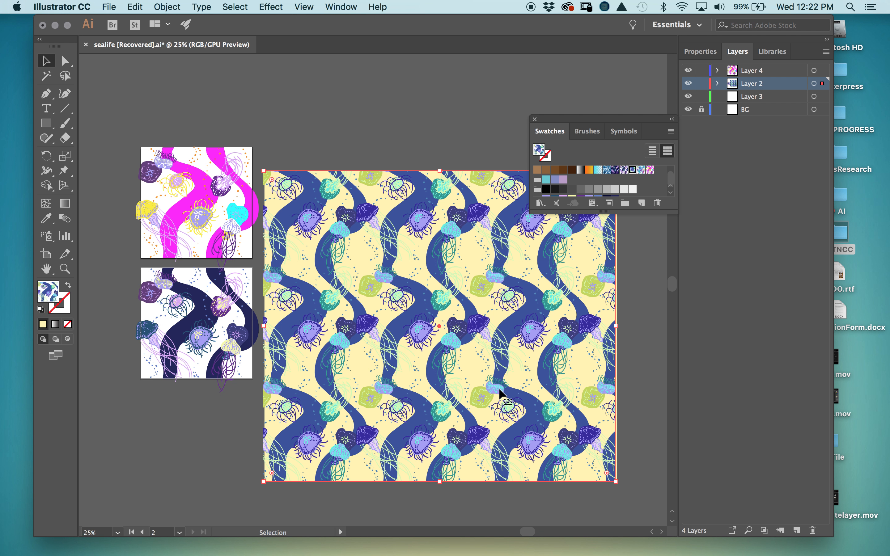